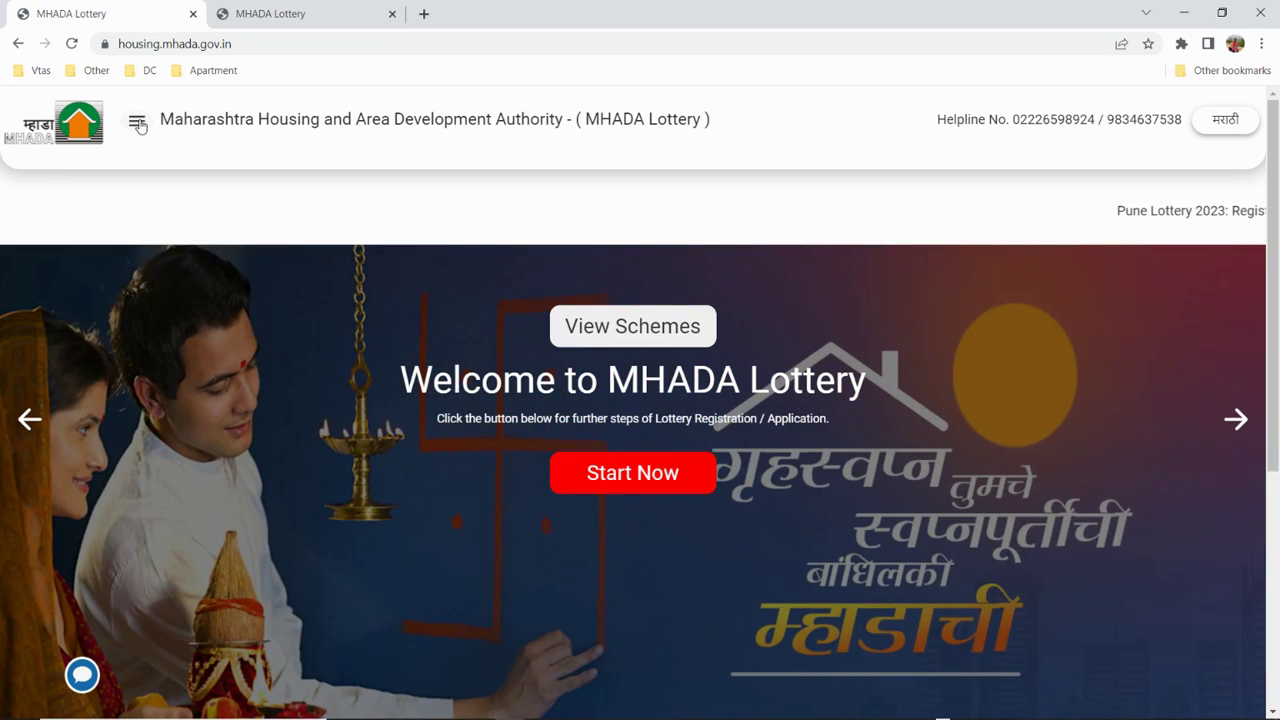
- Switch the site language to Marathi and open the certificate generation page
click(138, 122)
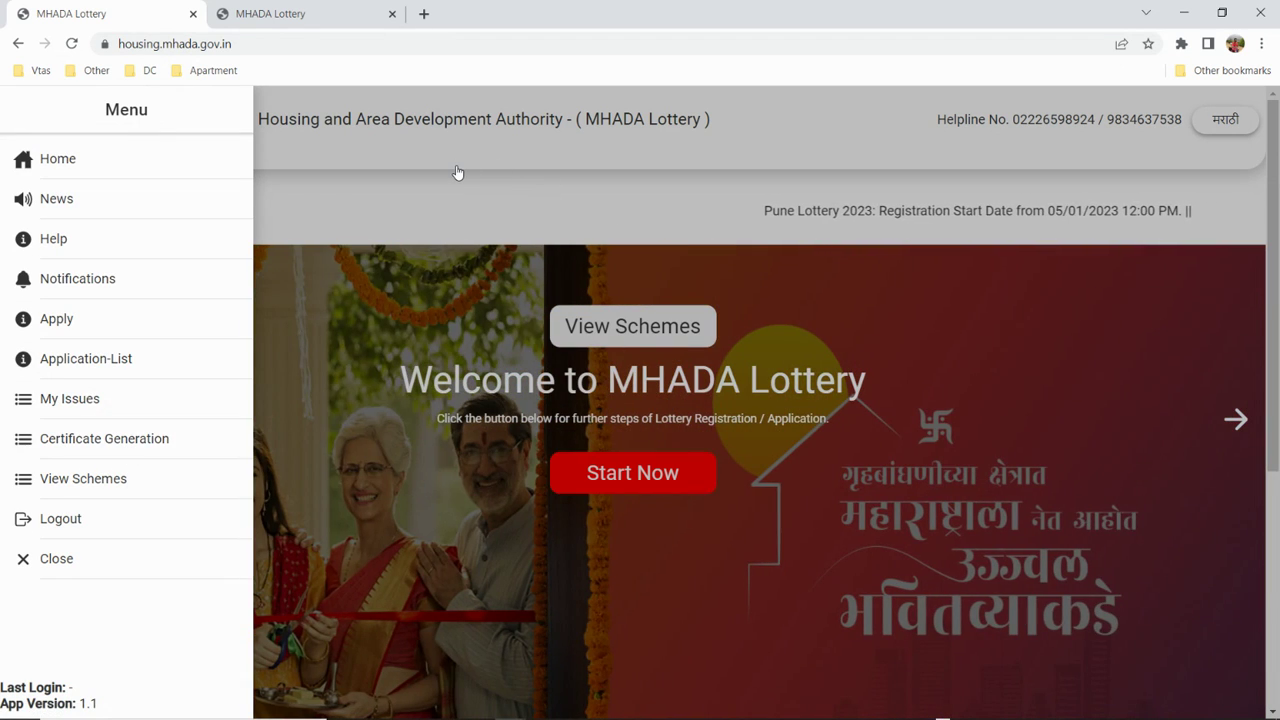
click(752, 150)
click(1222, 128)
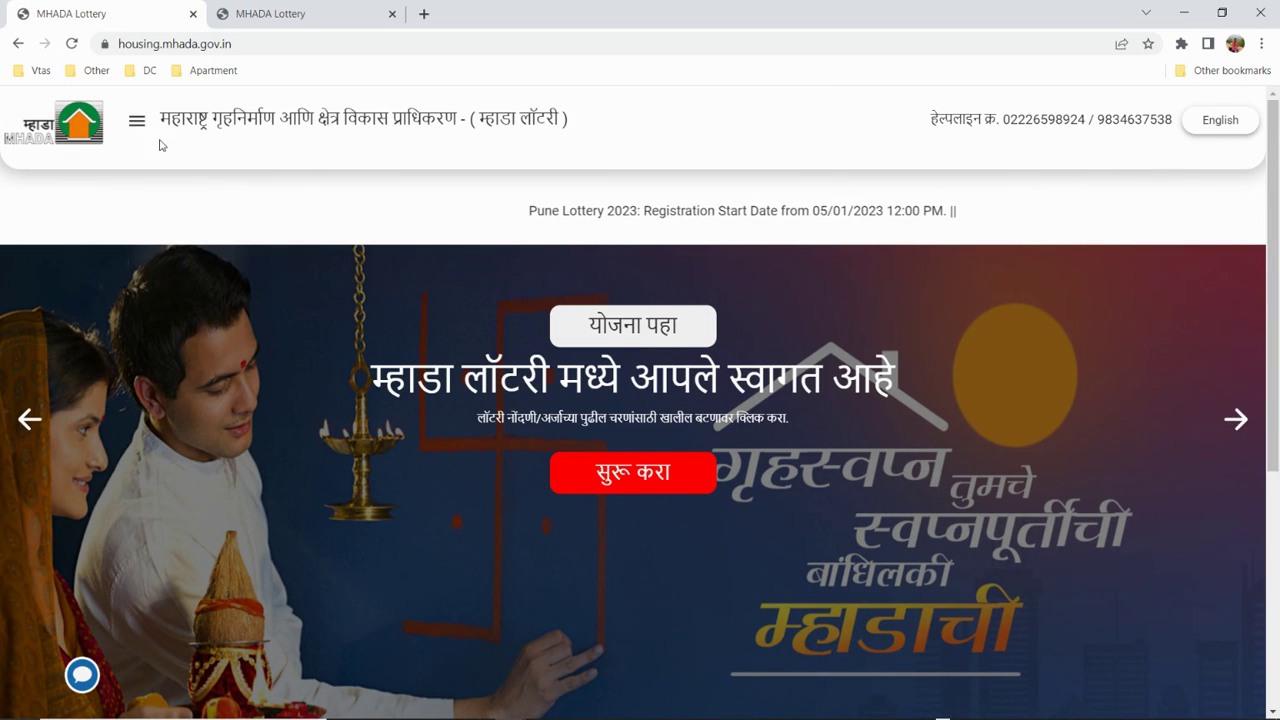
click(137, 120)
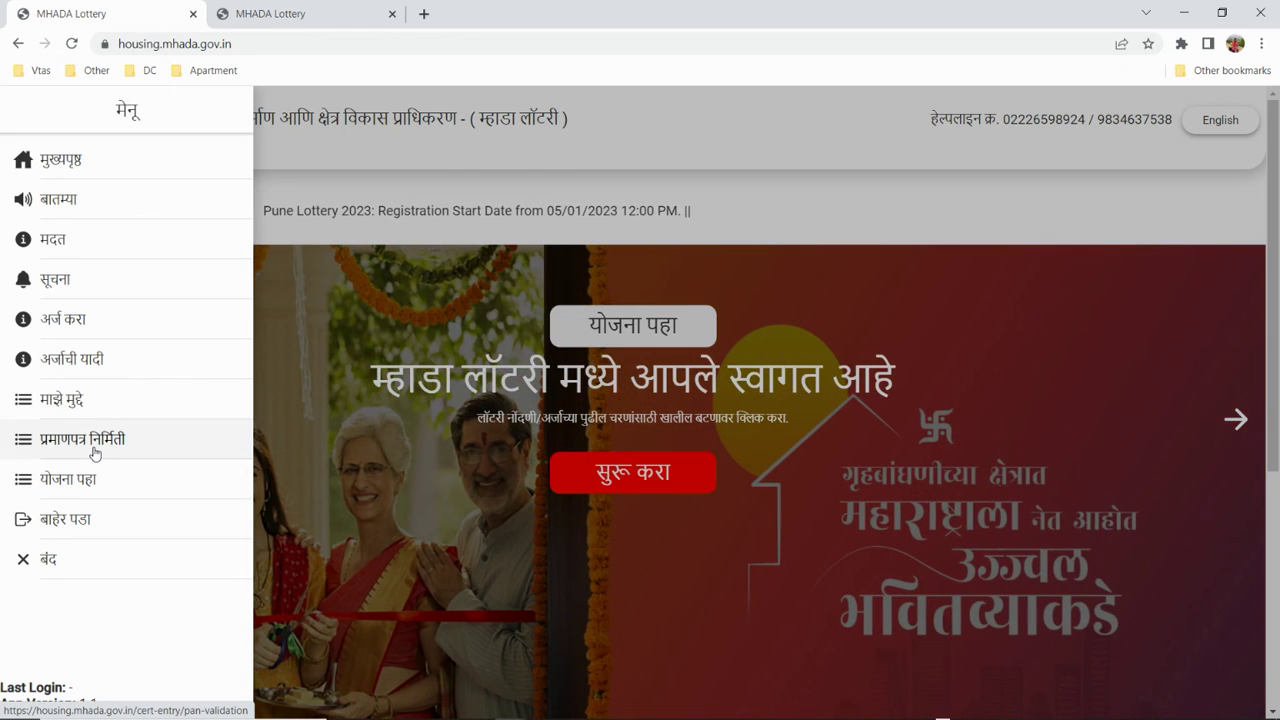
click(96, 452)
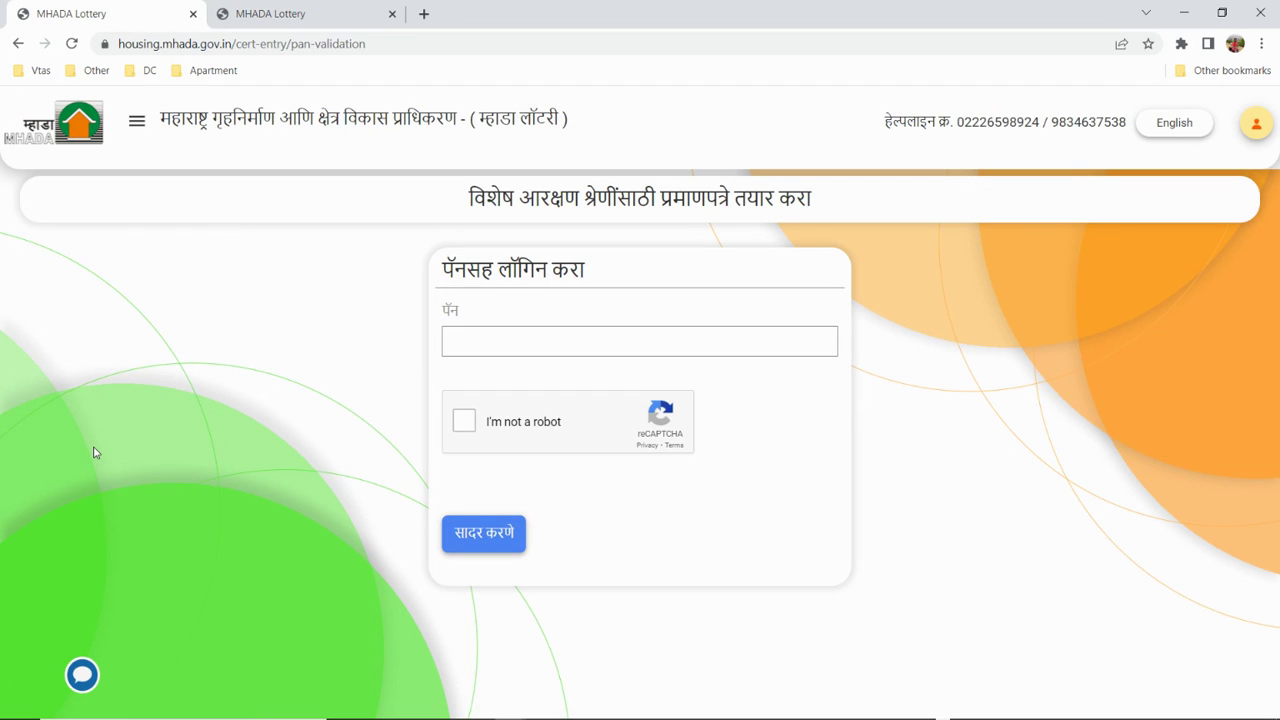
- Enter a PAN in the certificate login form and complete the "I'm not a robot" check
click(499, 338)
text(FDSKJFKASD)
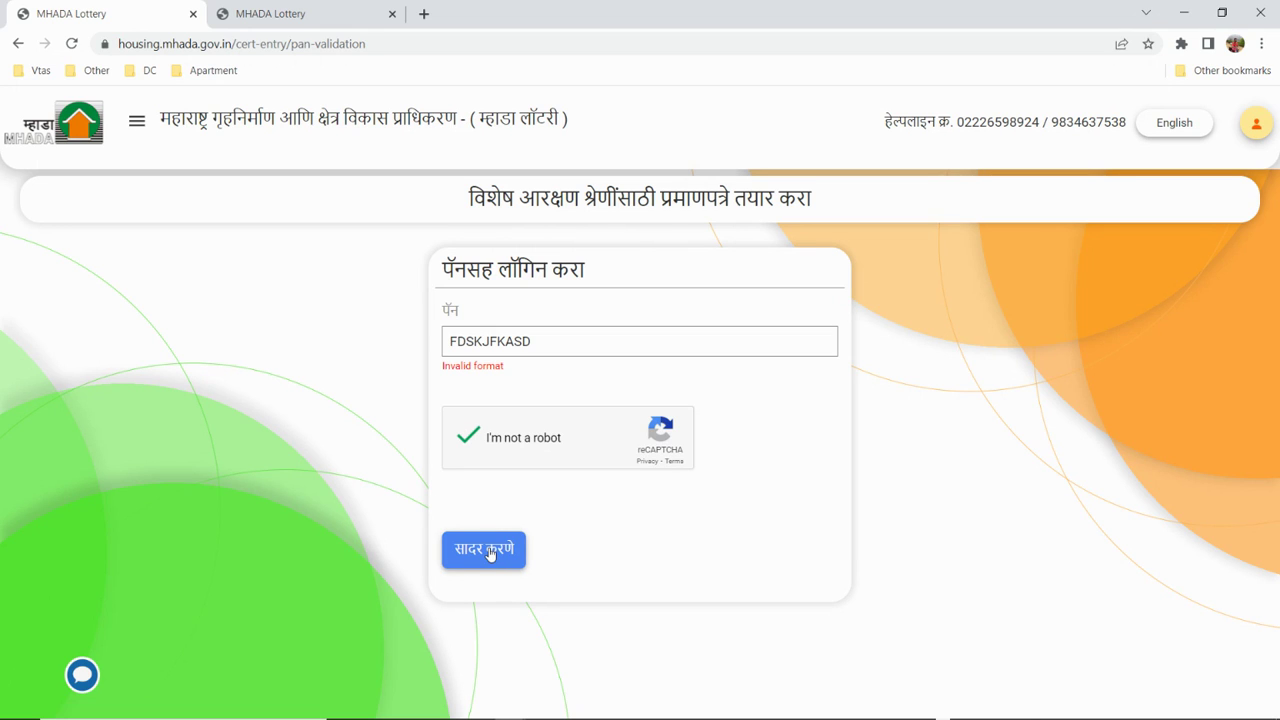
- Switch to the tab with the certificate categories, review the Journalist (JR) form's fields and return to the category list
click(303, 7)
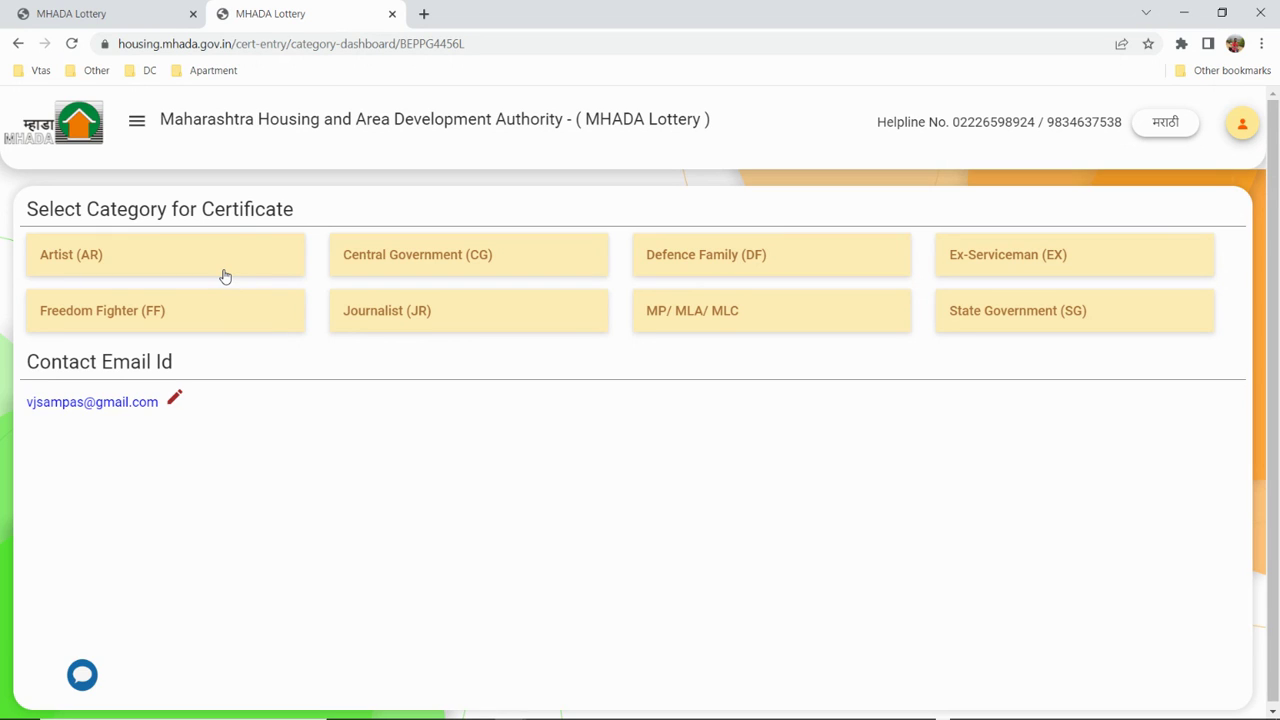
click(423, 318)
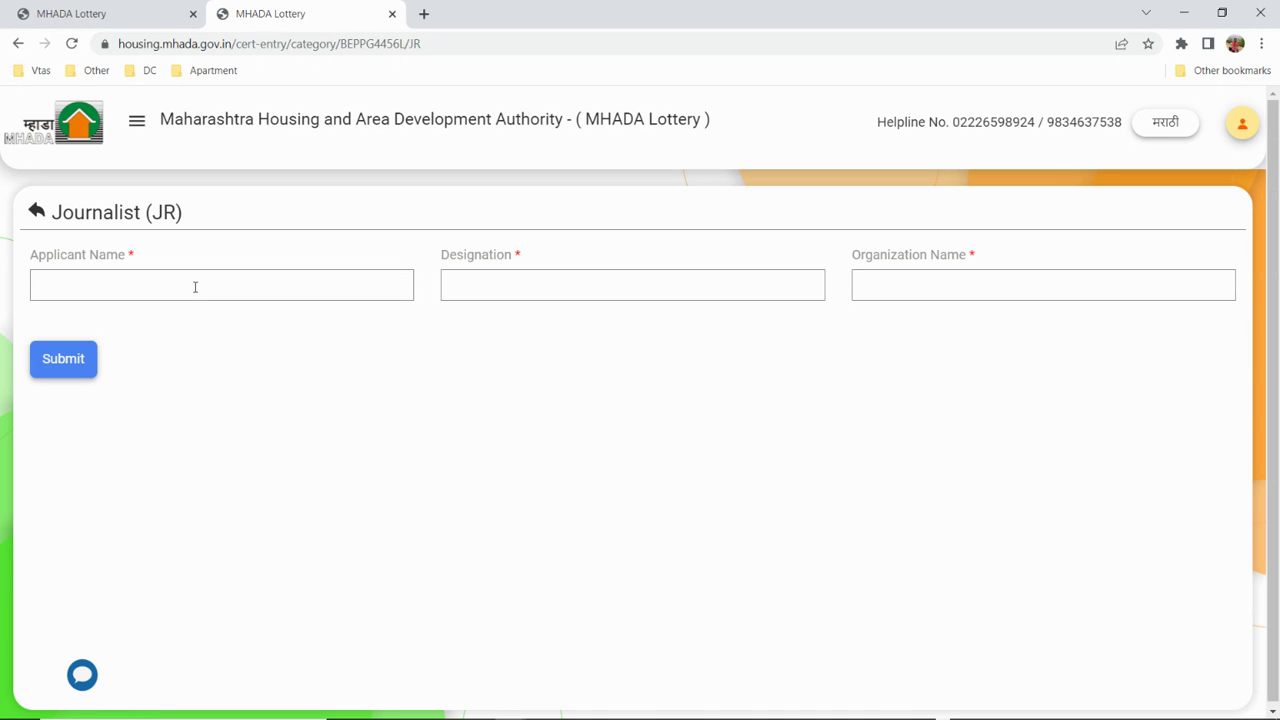
click(488, 290)
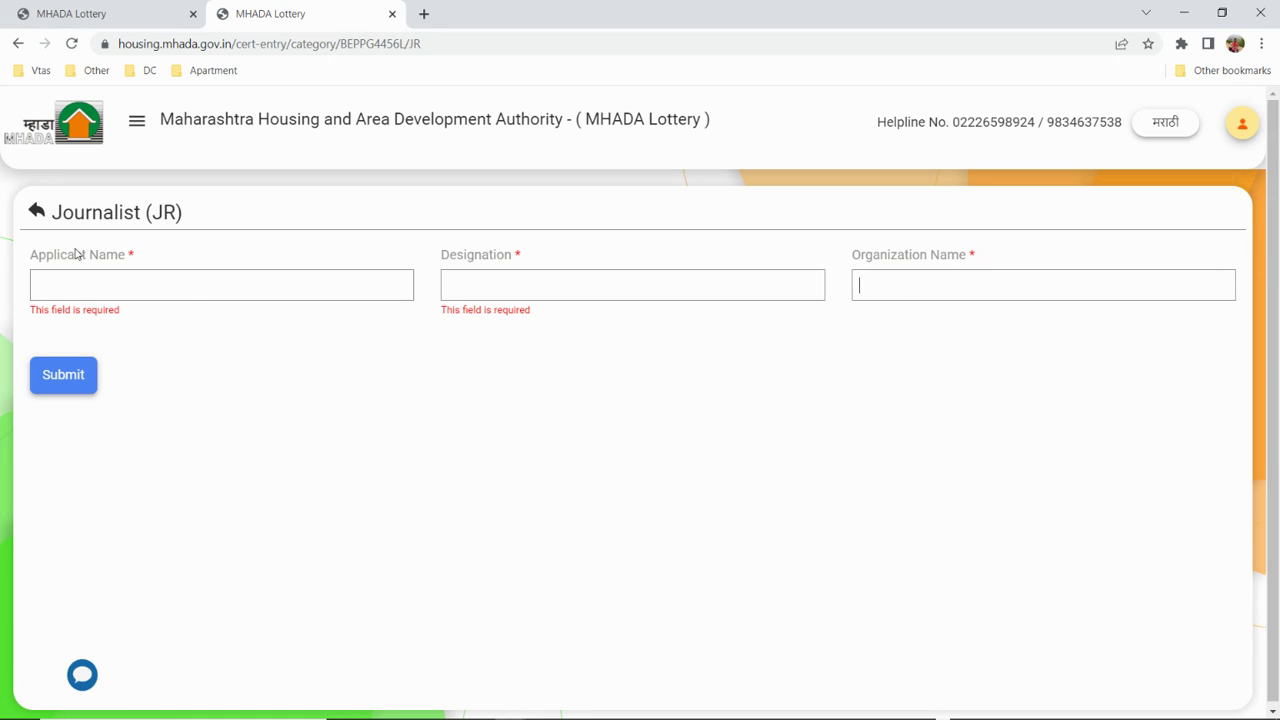
click(37, 213)
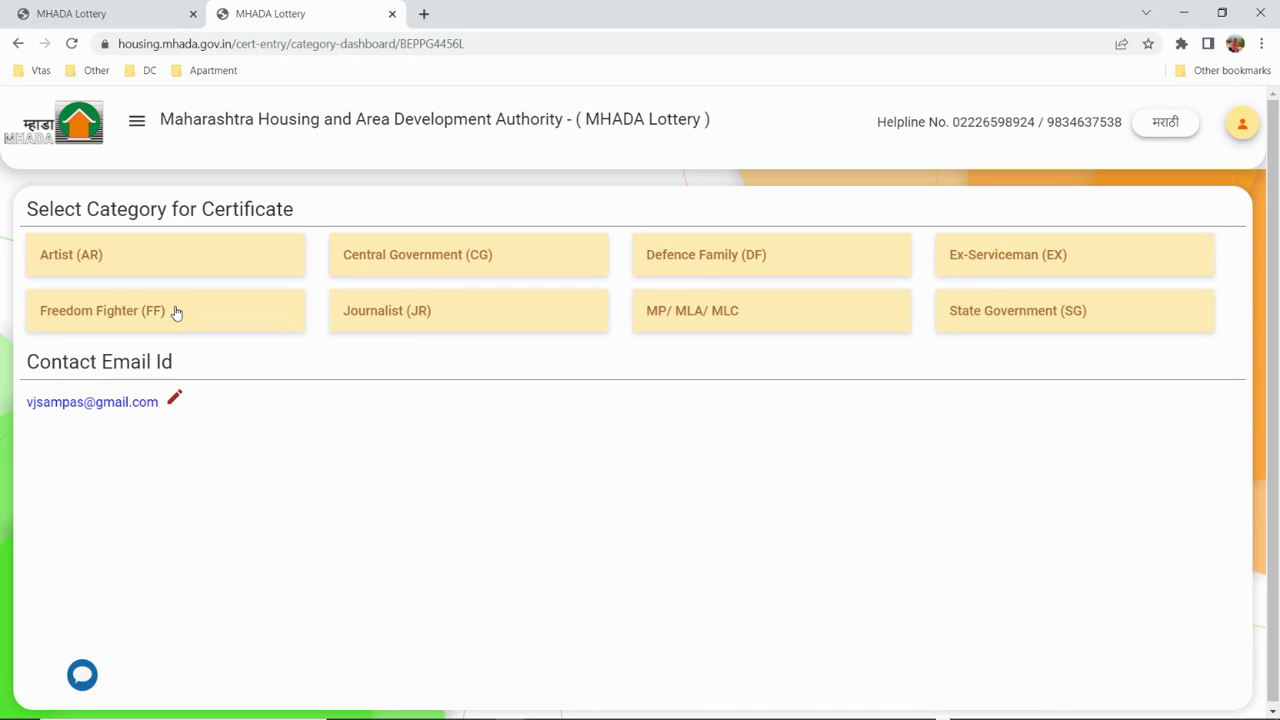
- Review the Central Government (CG) certificate form's fields and return to the category list
click(513, 261)
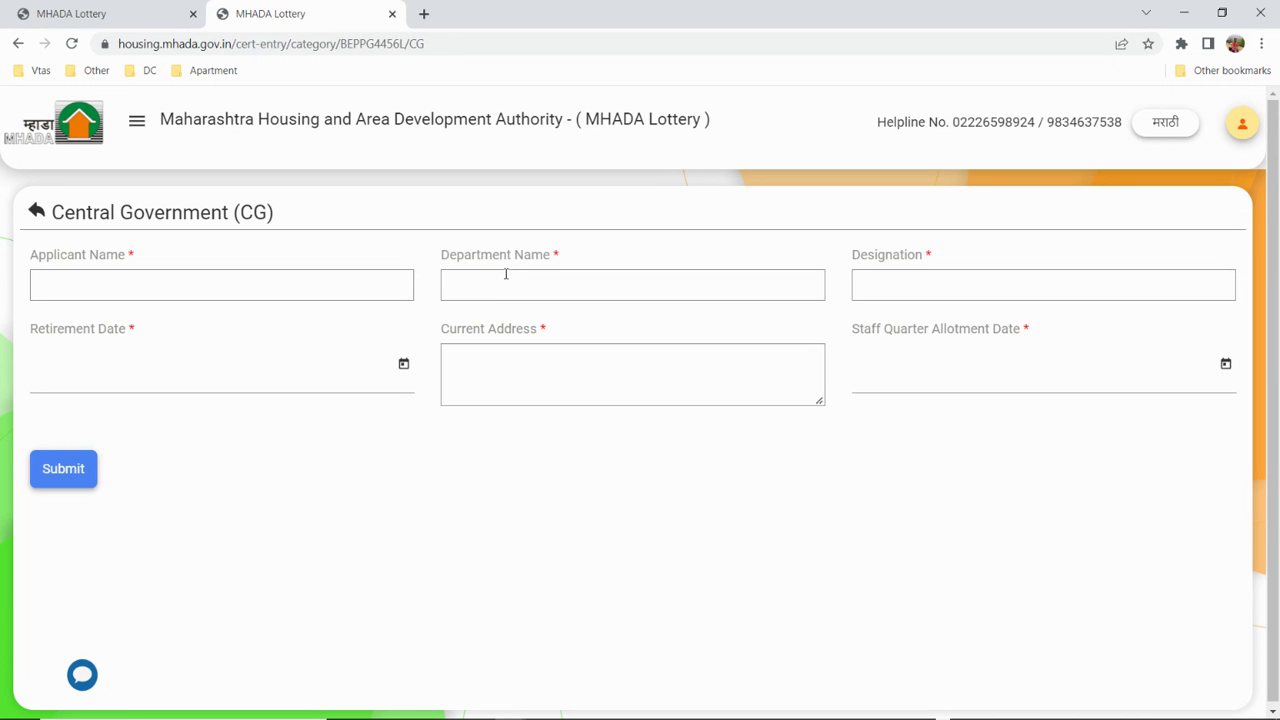
click(567, 282)
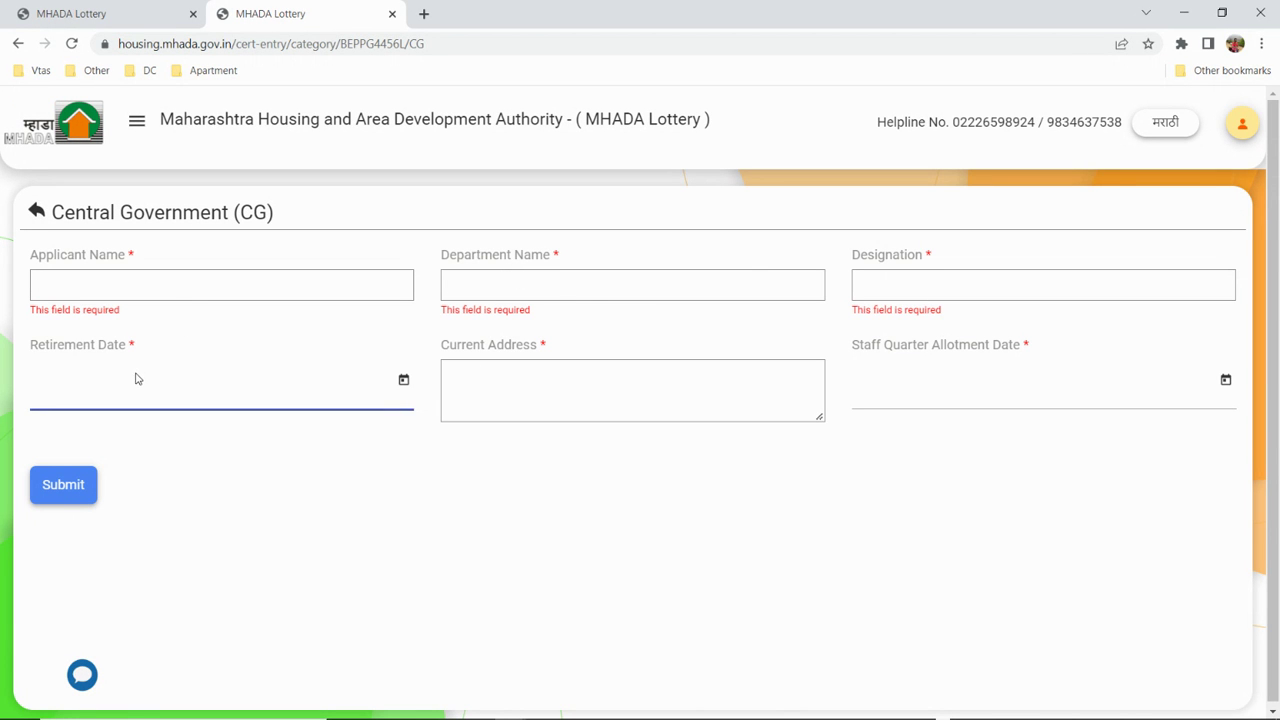
click(545, 384)
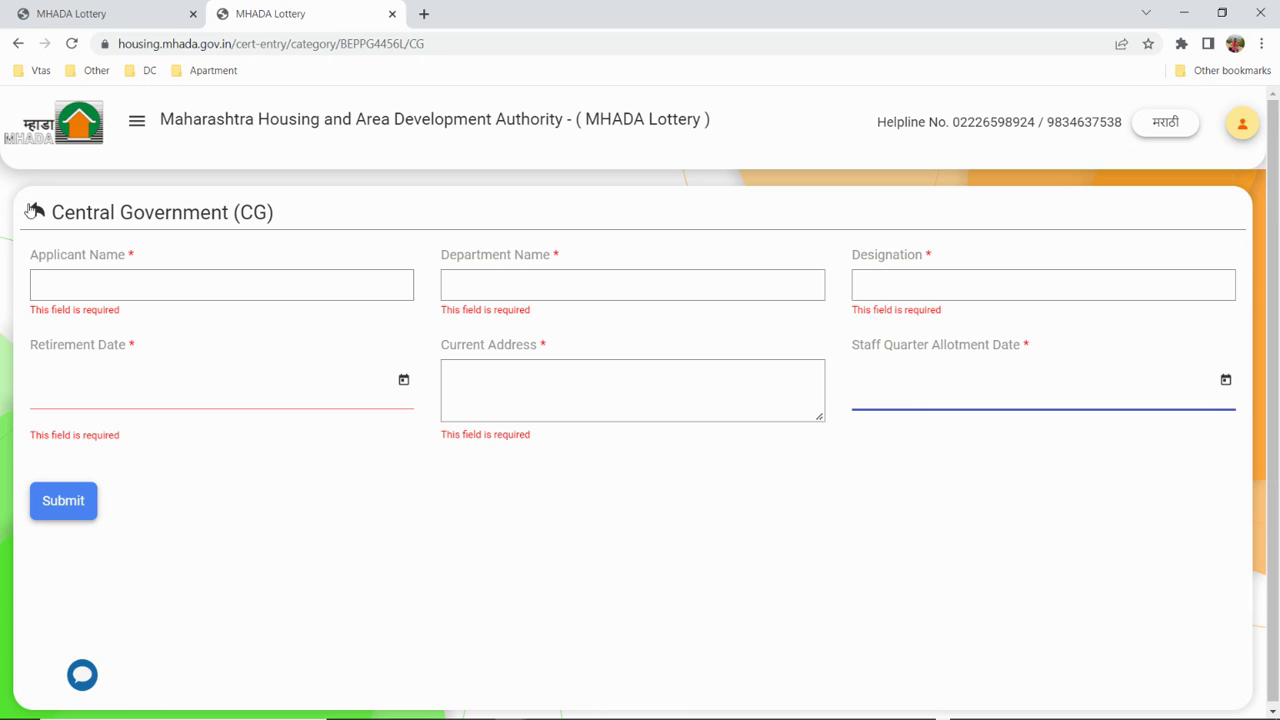
click(33, 210)
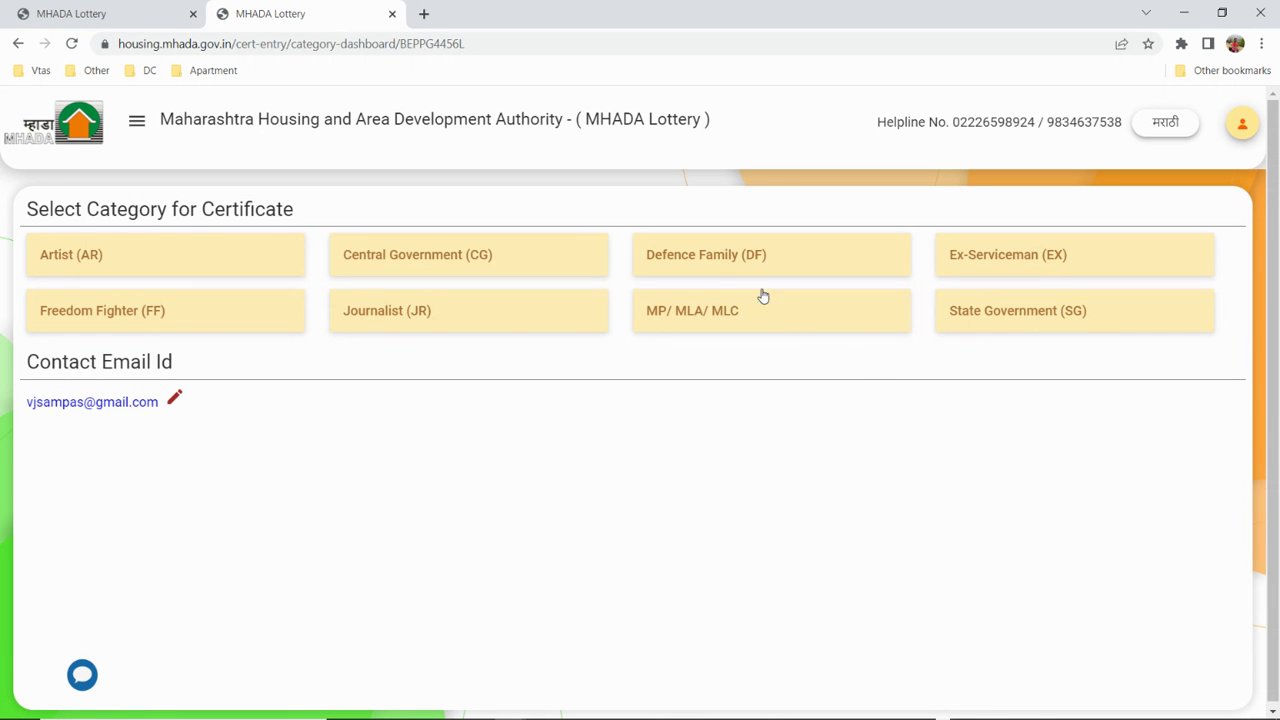
- Review the Defence Family (DF) certificate form's fields and return to the category list
click(733, 262)
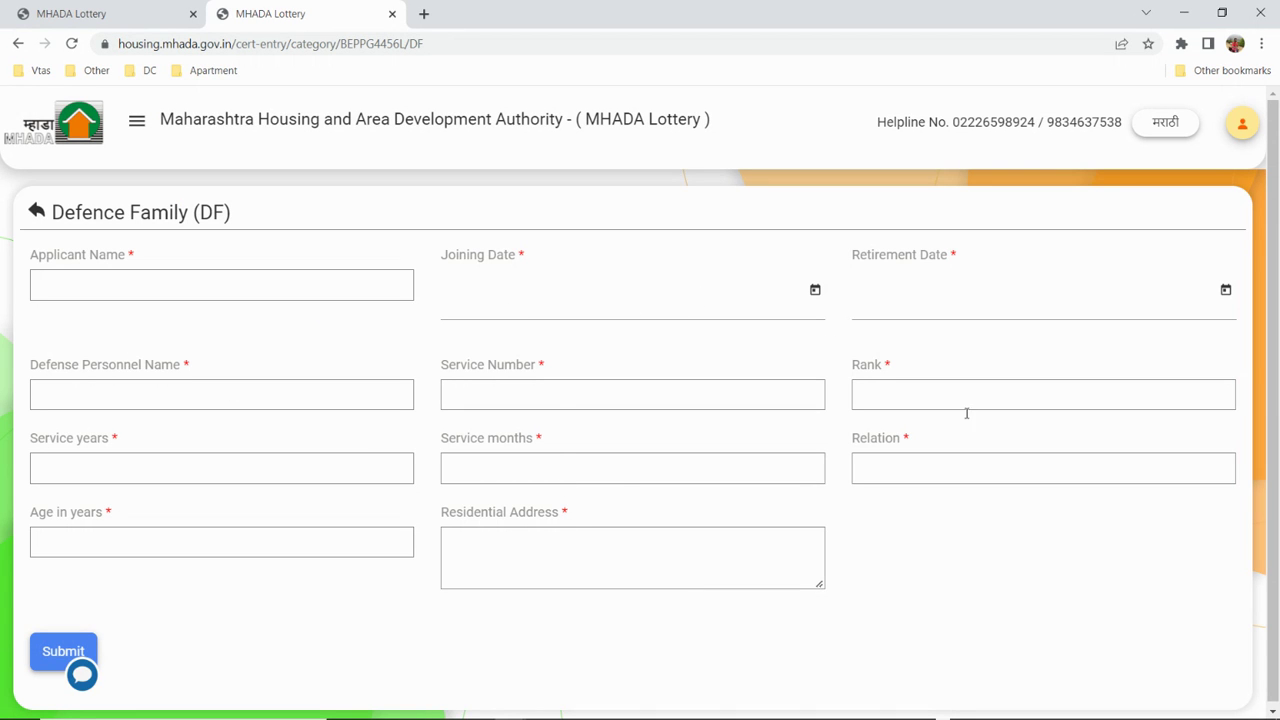
scroll(81, 572, down, 1)
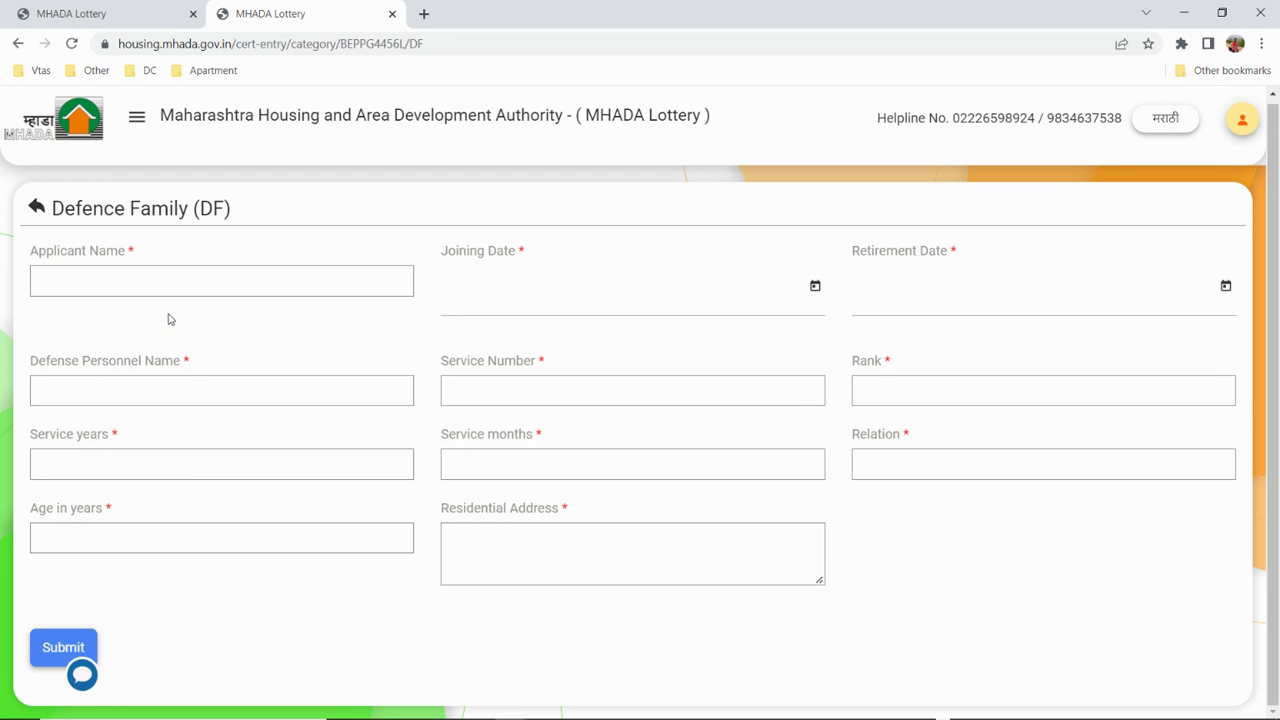
click(37, 210)
- Submit the Artist (AR) form with applicant name xyz, 10 years of experience and artist type Cinematographer
click(189, 262)
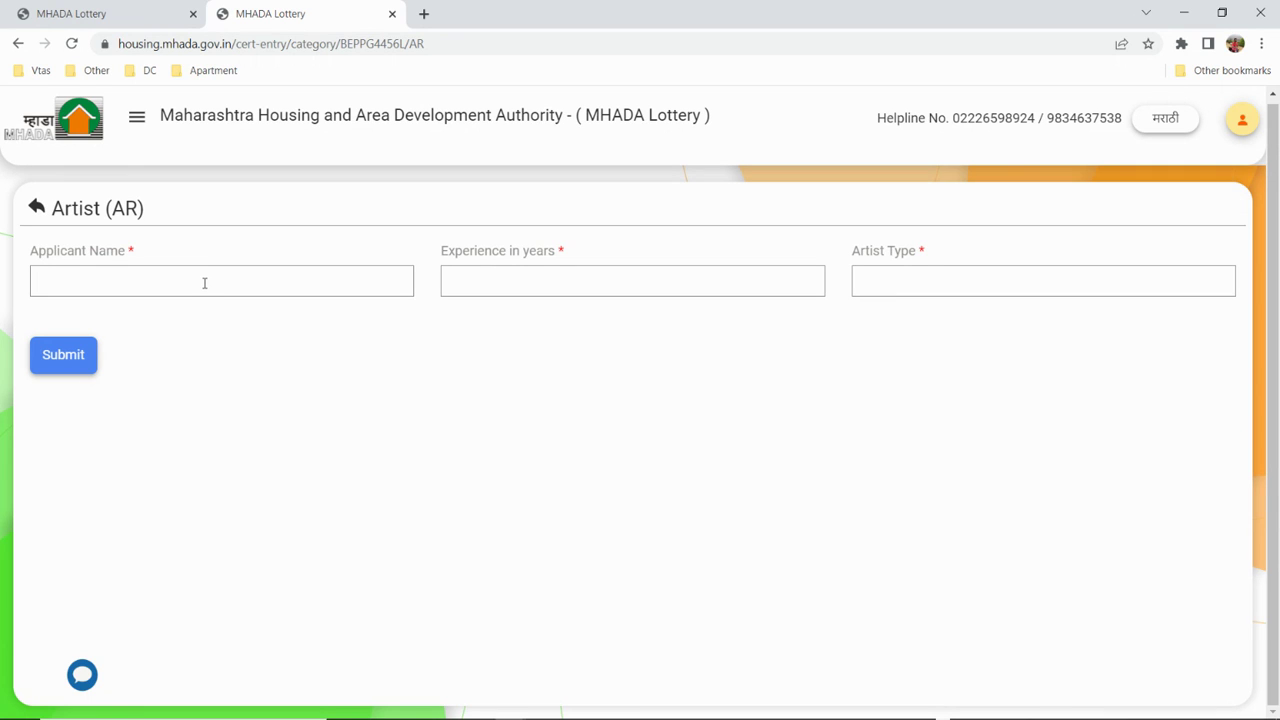
text(xyz)
key(Tab)
text(10k)
key(BackSpace)
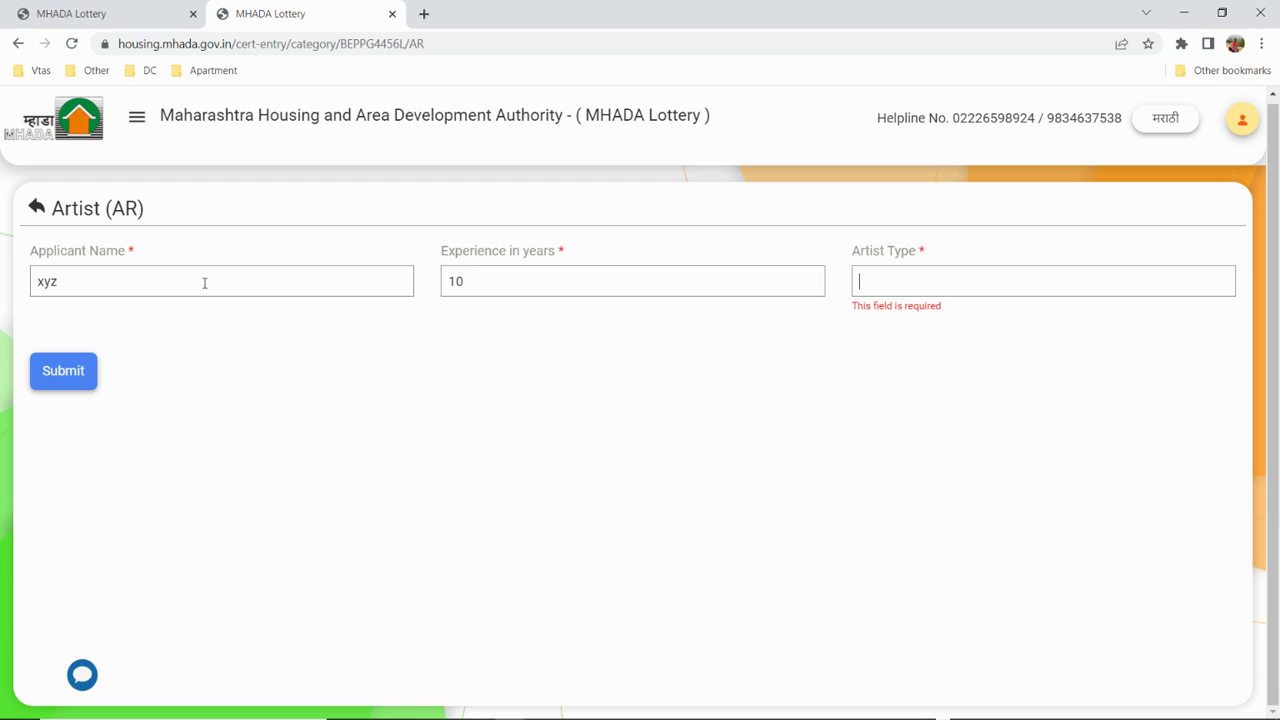
text(Cinema)
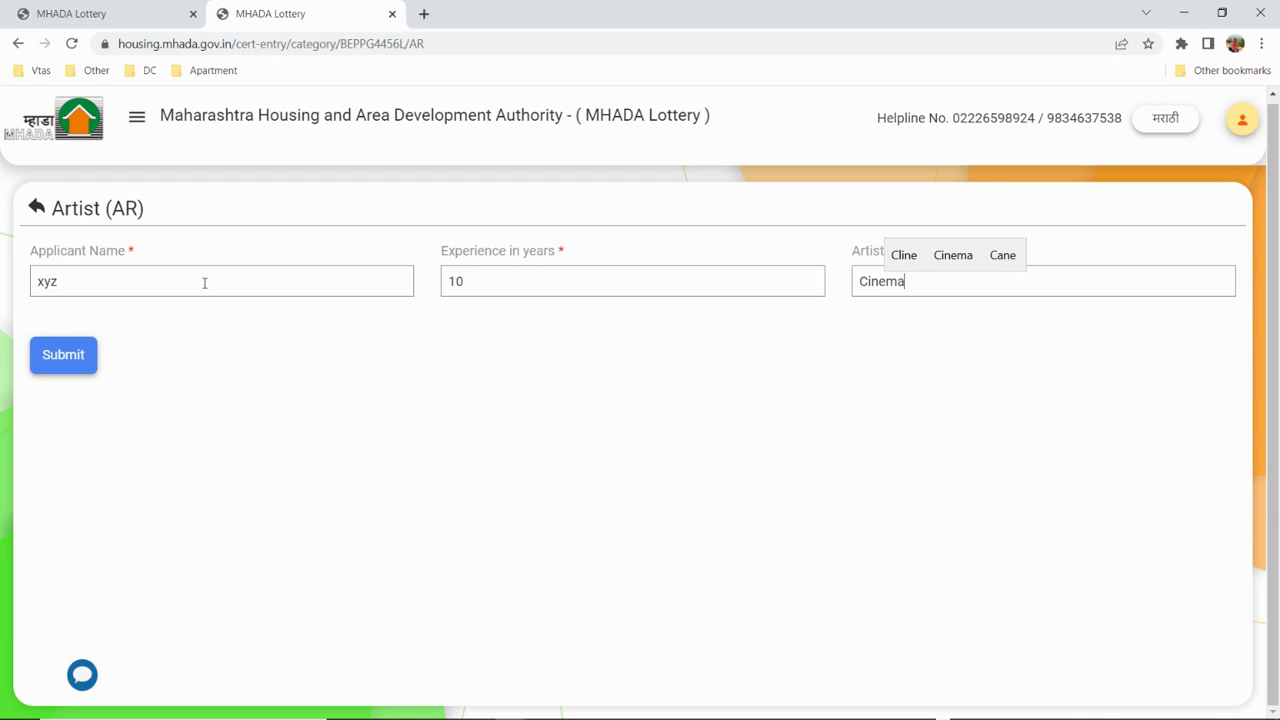
text(tograph)
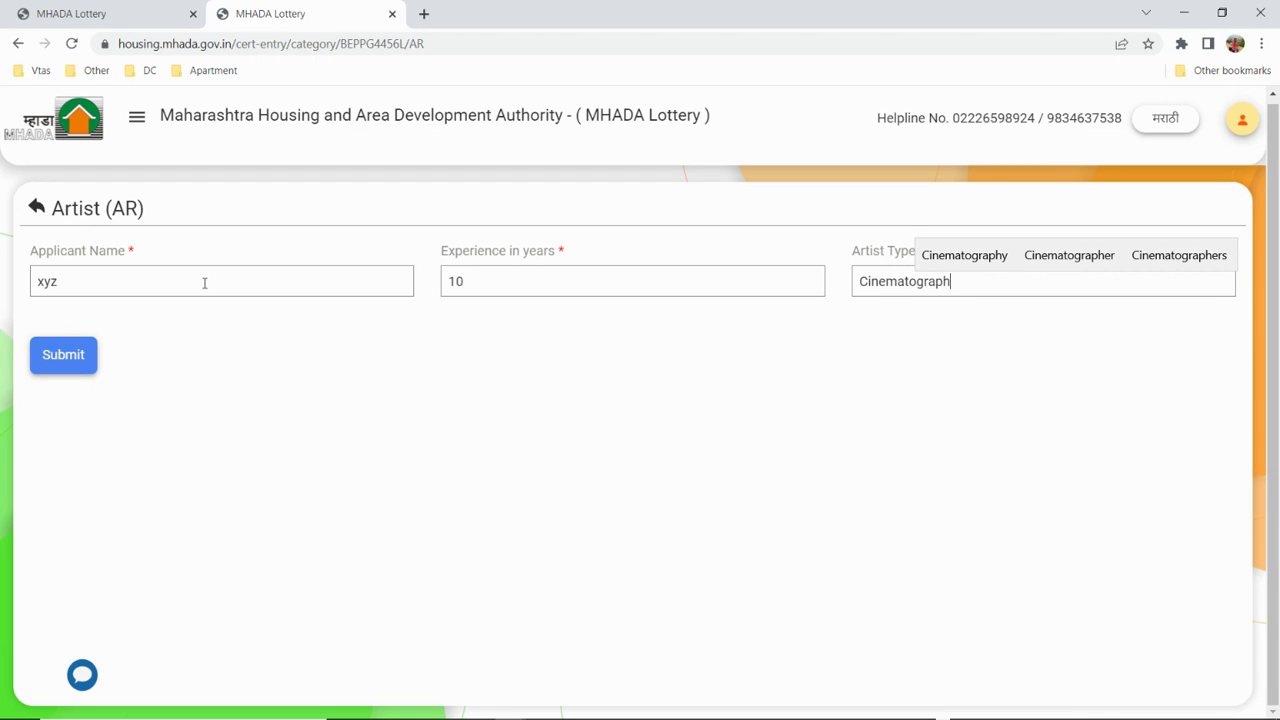
text(er)
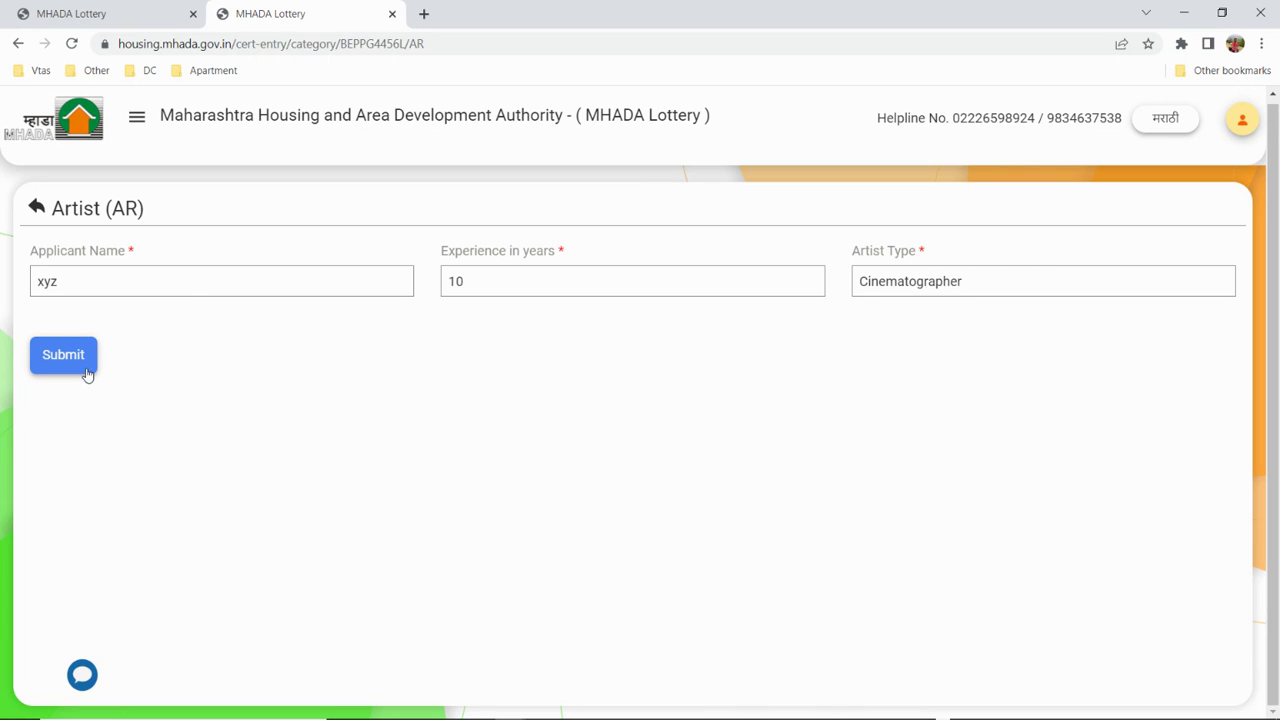
click(87, 372)
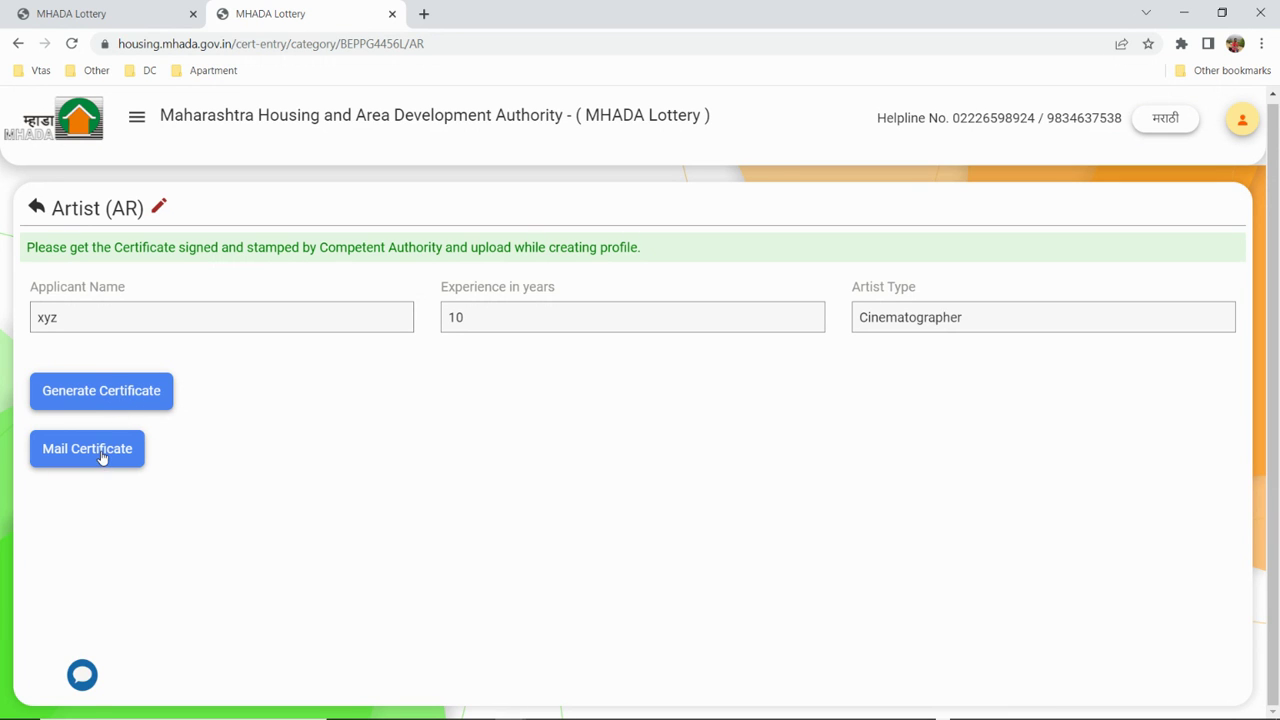
- Generate the Artist (AR) certificate and look through its request letter and certificate page in the preview
click(112, 394)
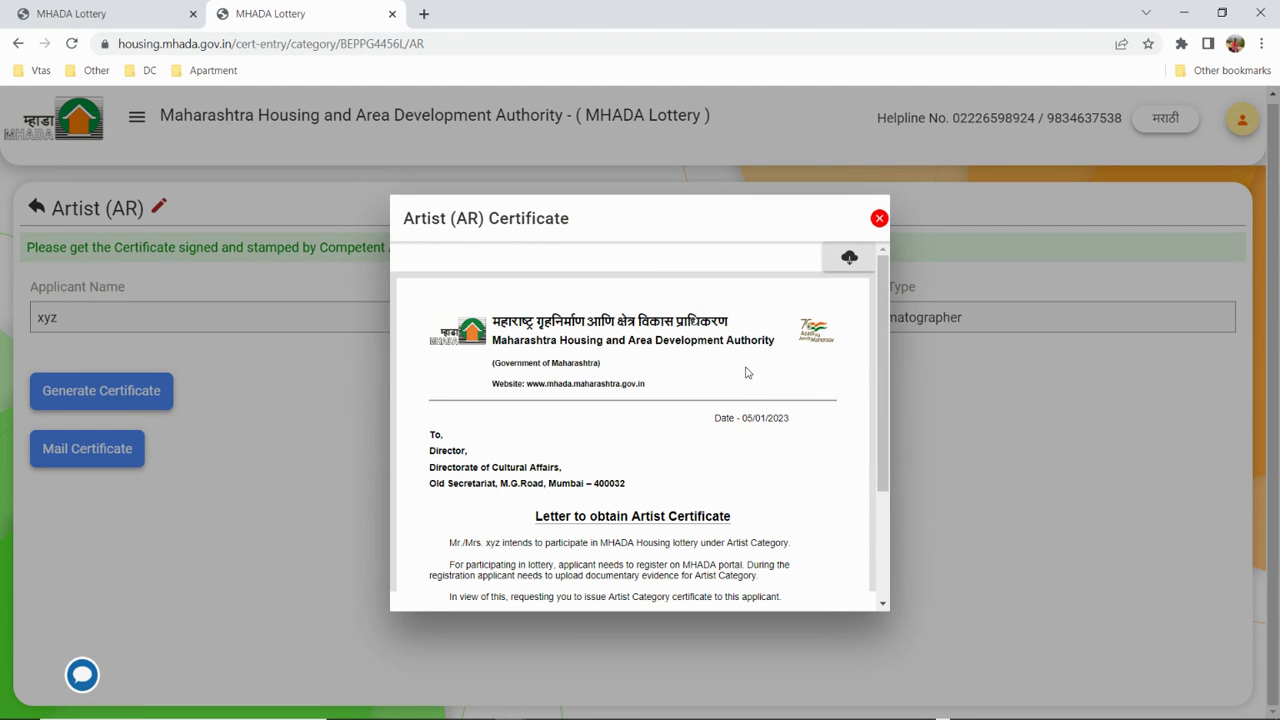
scroll(745, 372, down, 5)
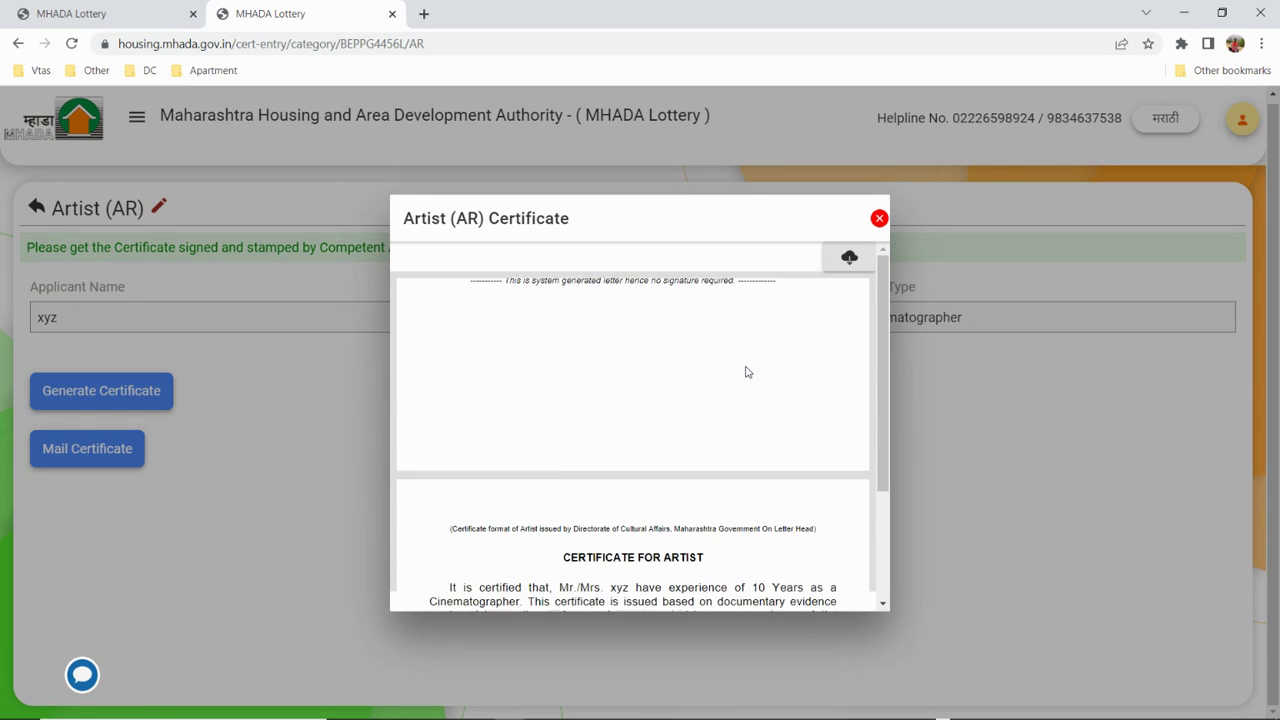
scroll(745, 372, down, 6)
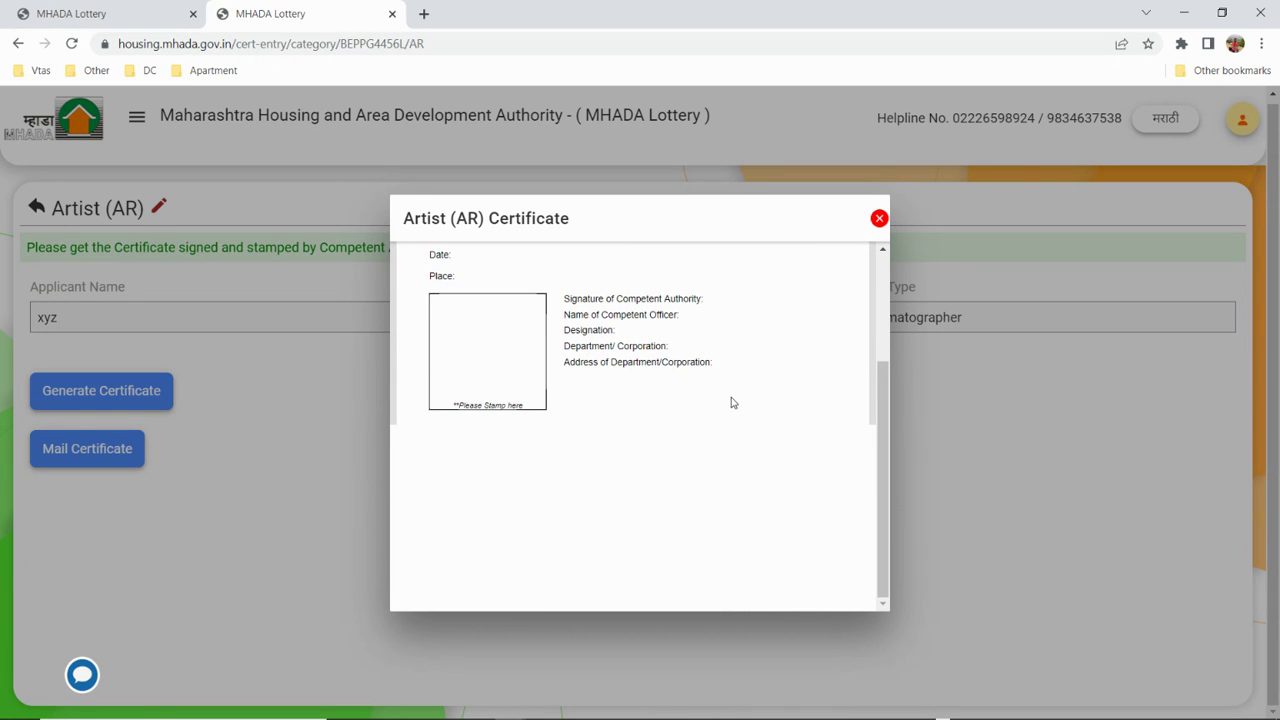
scroll(731, 402, up, 10)
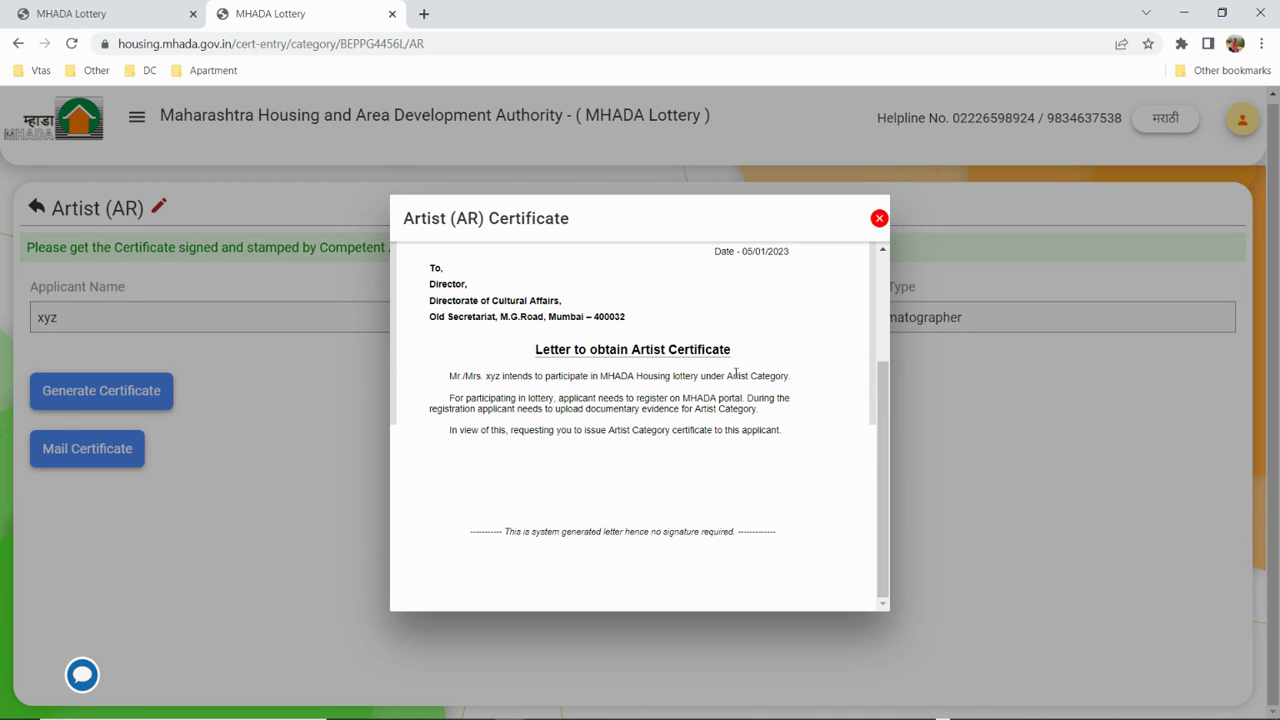
scroll(740, 377, up, 2)
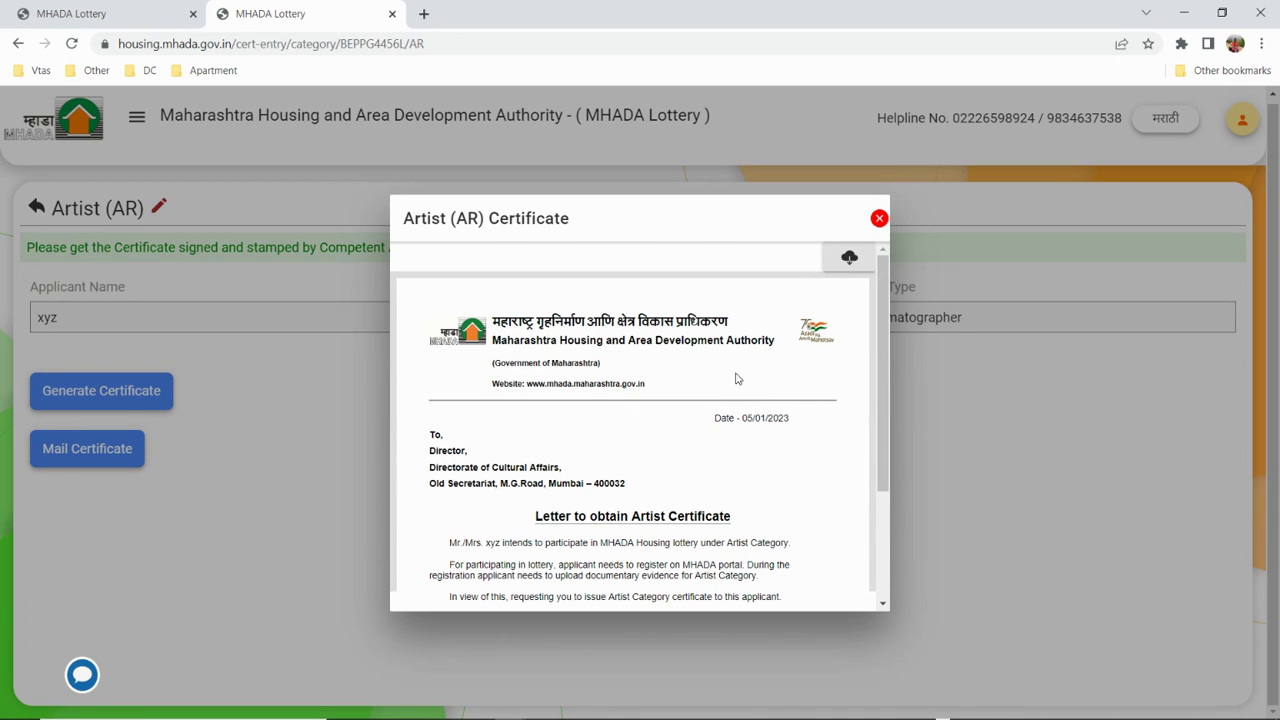
- Examine the applicant name, years of experience, artist type and signature section in the previewed letter and certificate
scroll(737, 378, down, 3)
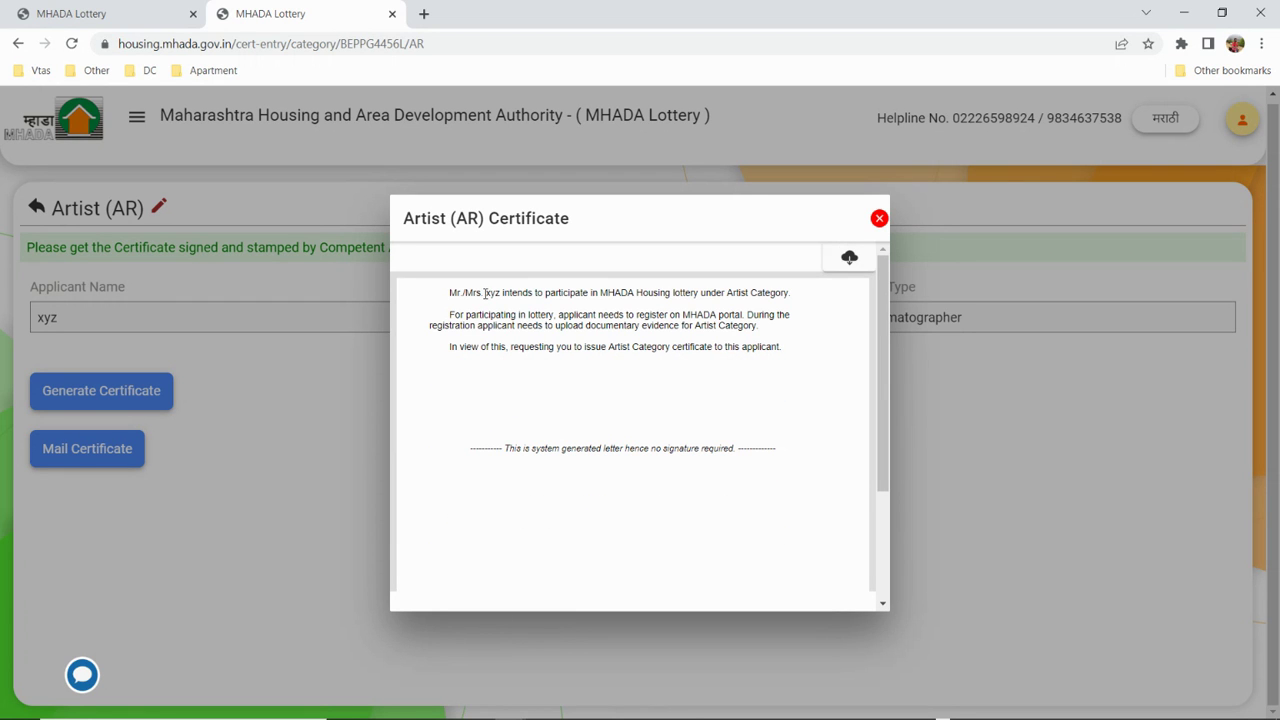
drag(484, 292, 503, 292)
scroll(646, 350, down, 6)
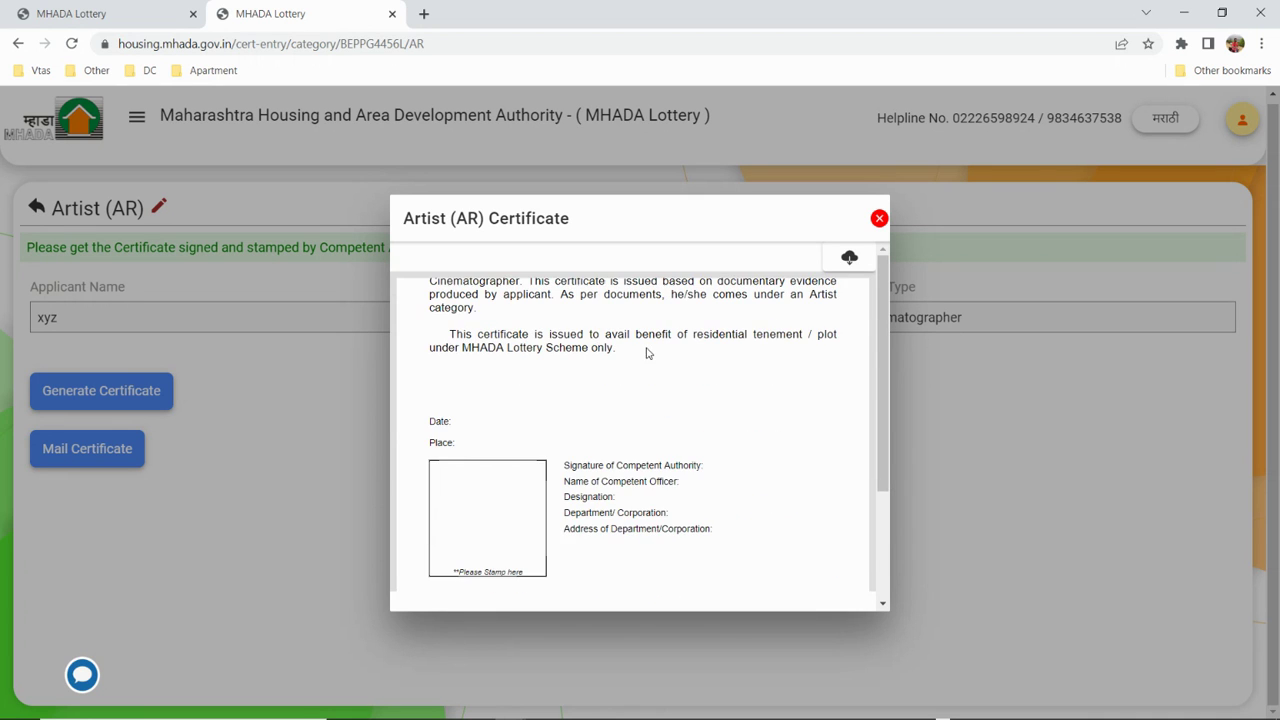
scroll(646, 354, up, 2)
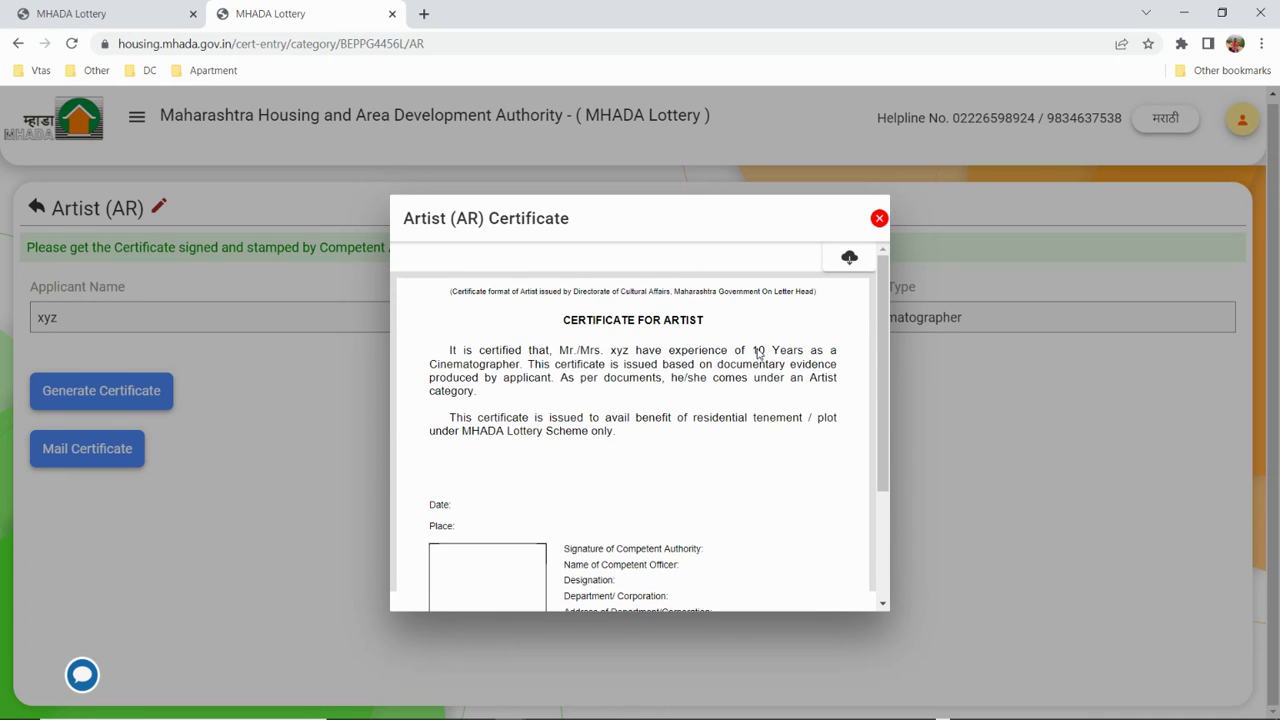
drag(753, 350, 803, 350)
drag(568, 350, 815, 361)
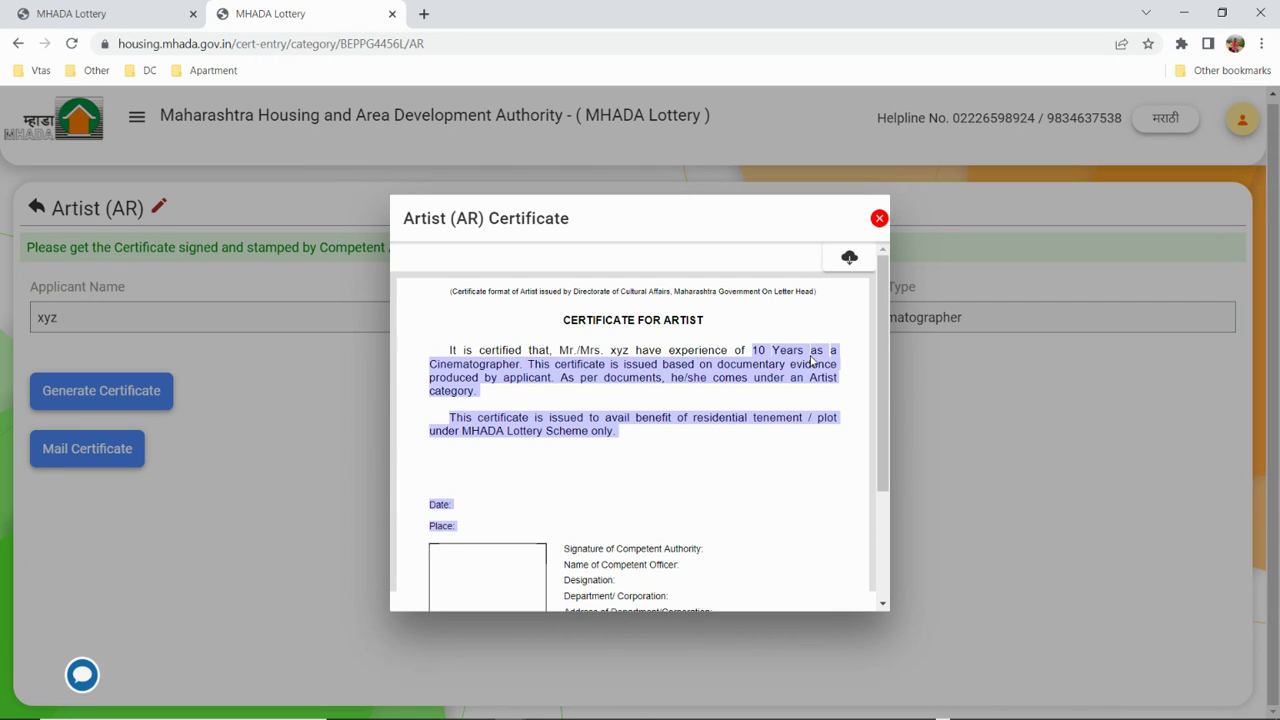
double_click(463, 362)
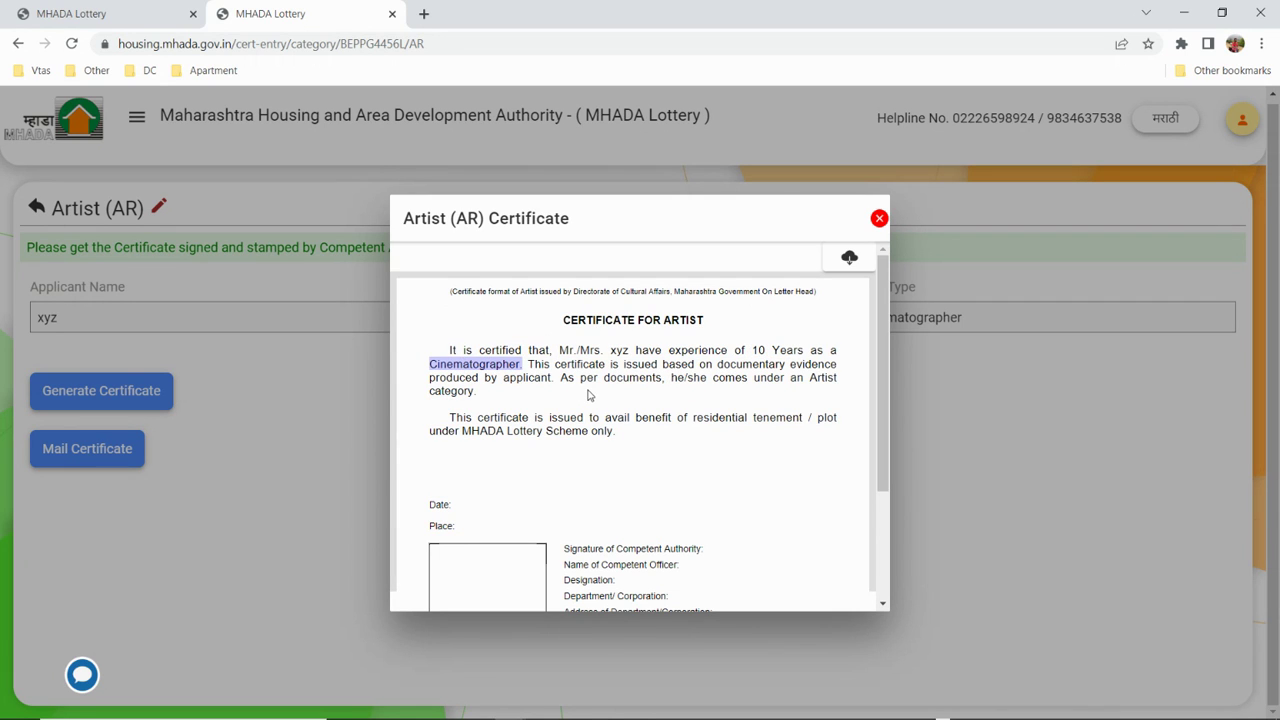
scroll(588, 394, down, 1)
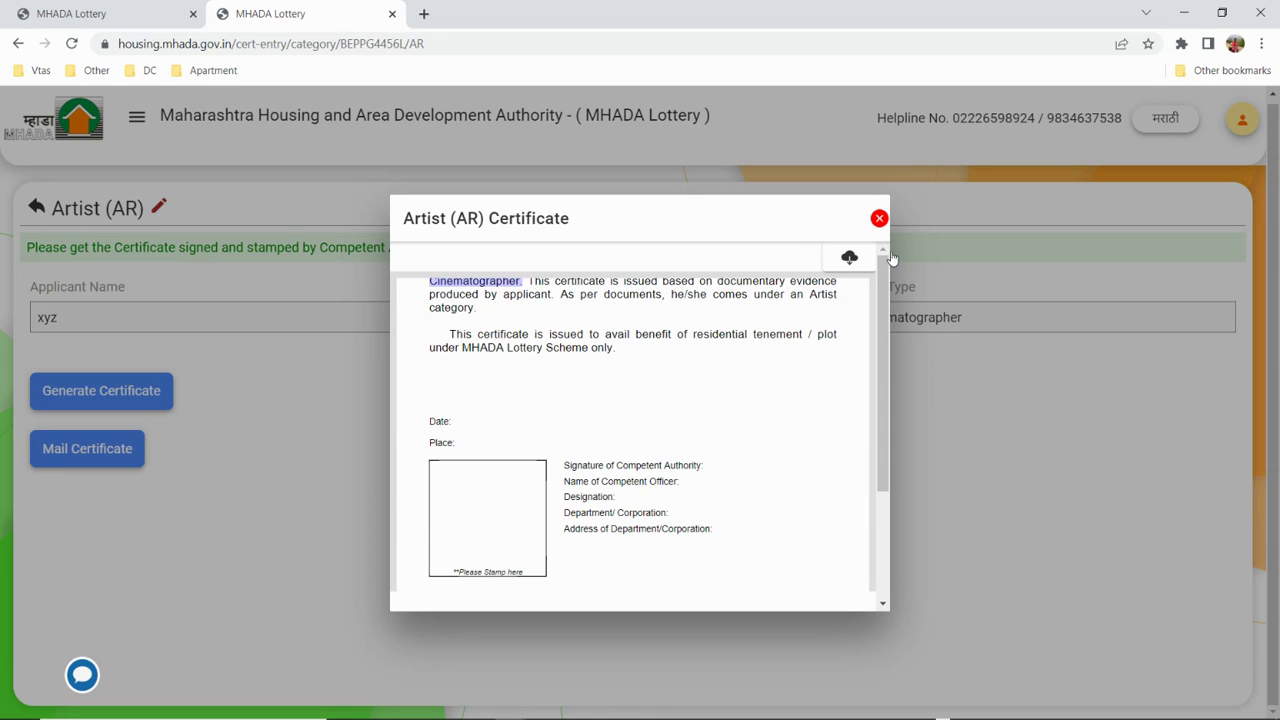
- Open the Artist certificate as a PDF in its own tab and look through both pages
click(849, 258)
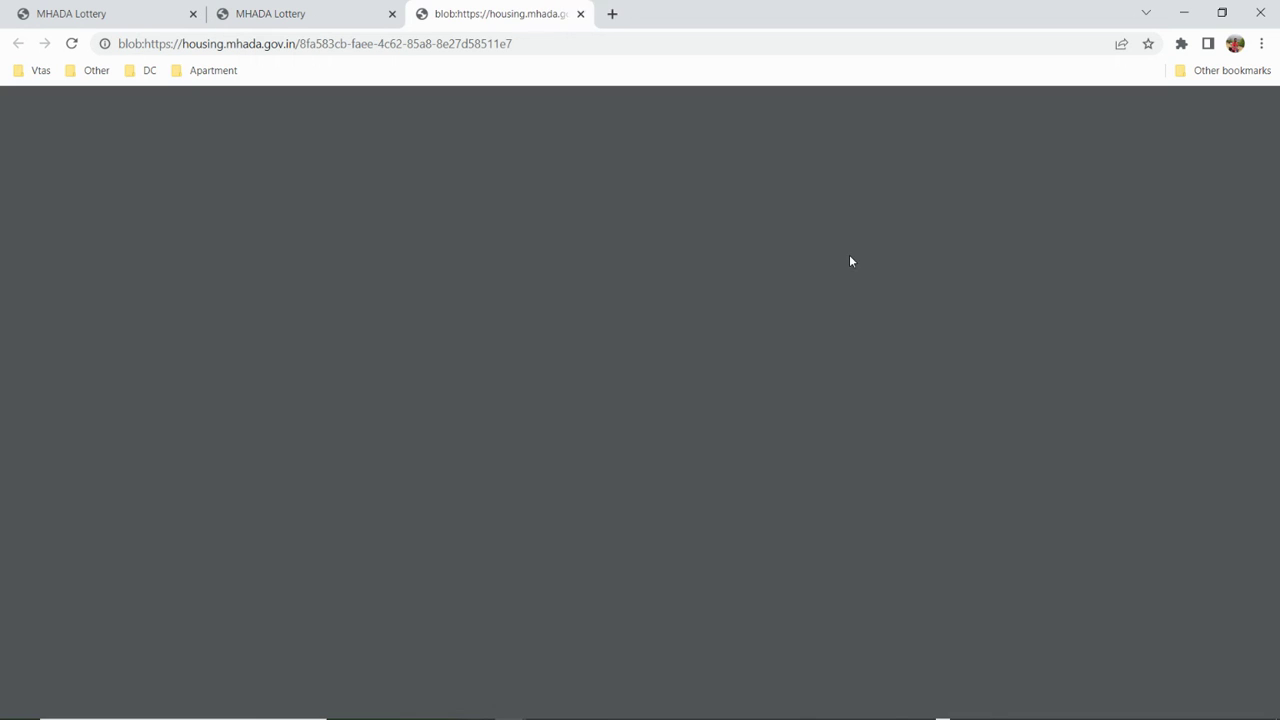
scroll(783, 363, down, 10)
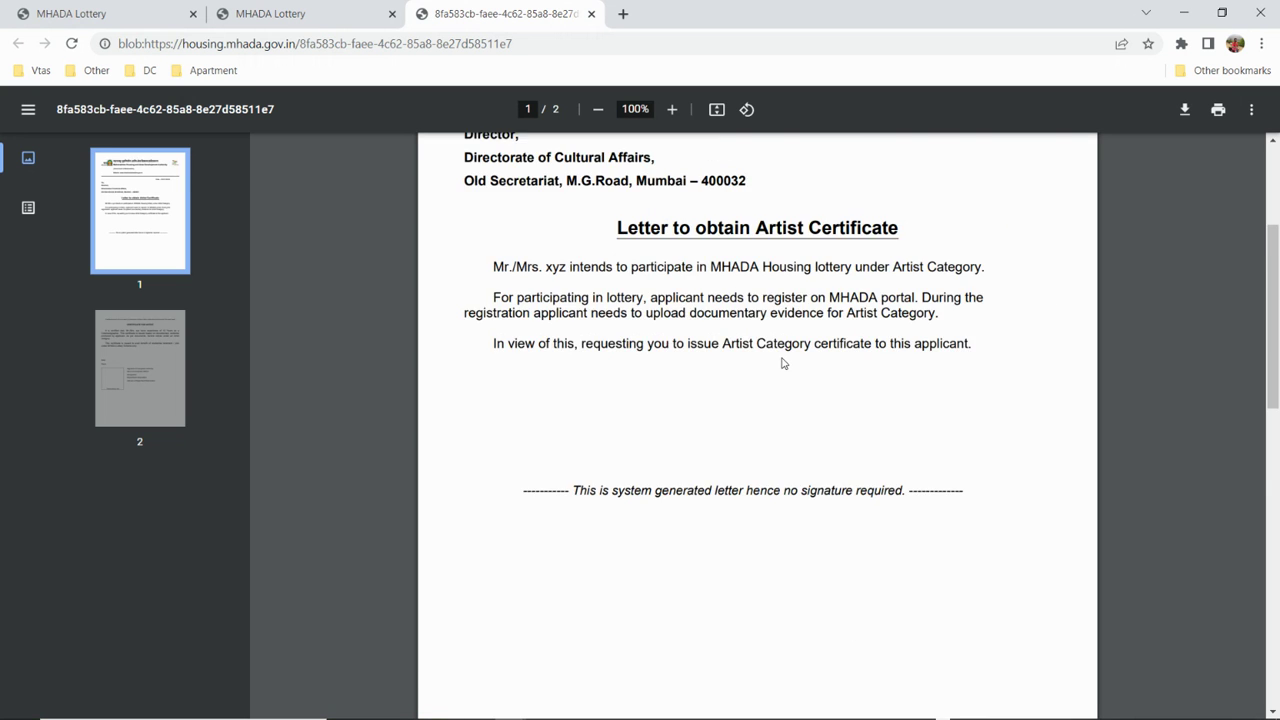
scroll(783, 350, down, 3)
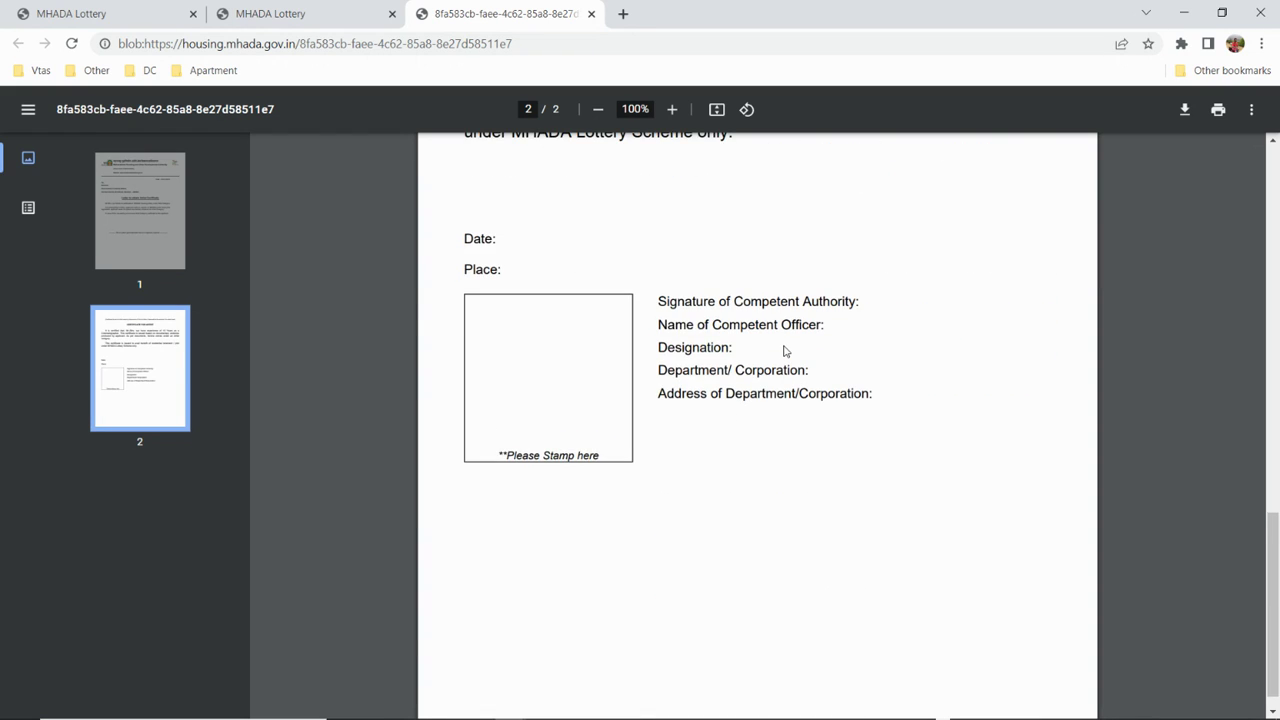
- Examine the certificate wording, the stamp and competent authority signature section, and the request letter to the Directorate of Cultural Affairs in the PDF
scroll(783, 350, up, 3)
scroll(784, 350, down, 3)
scroll(810, 338, up, 3)
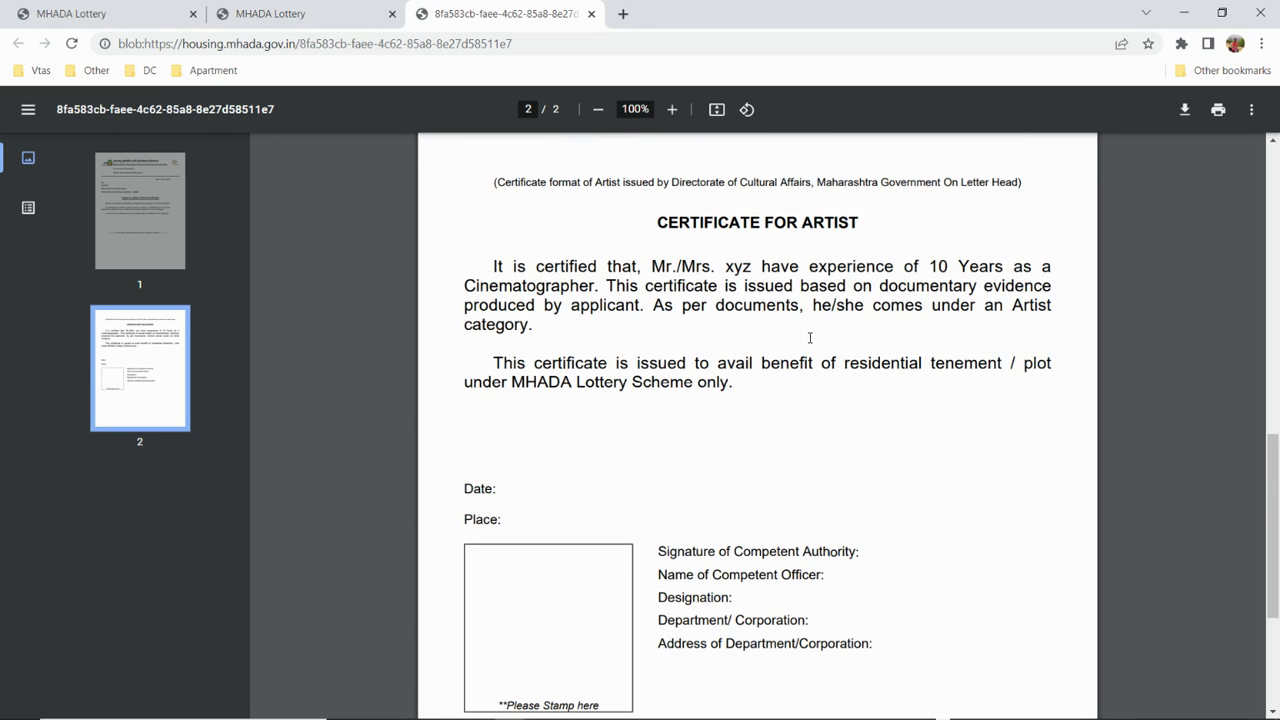
scroll(810, 338, down, 3)
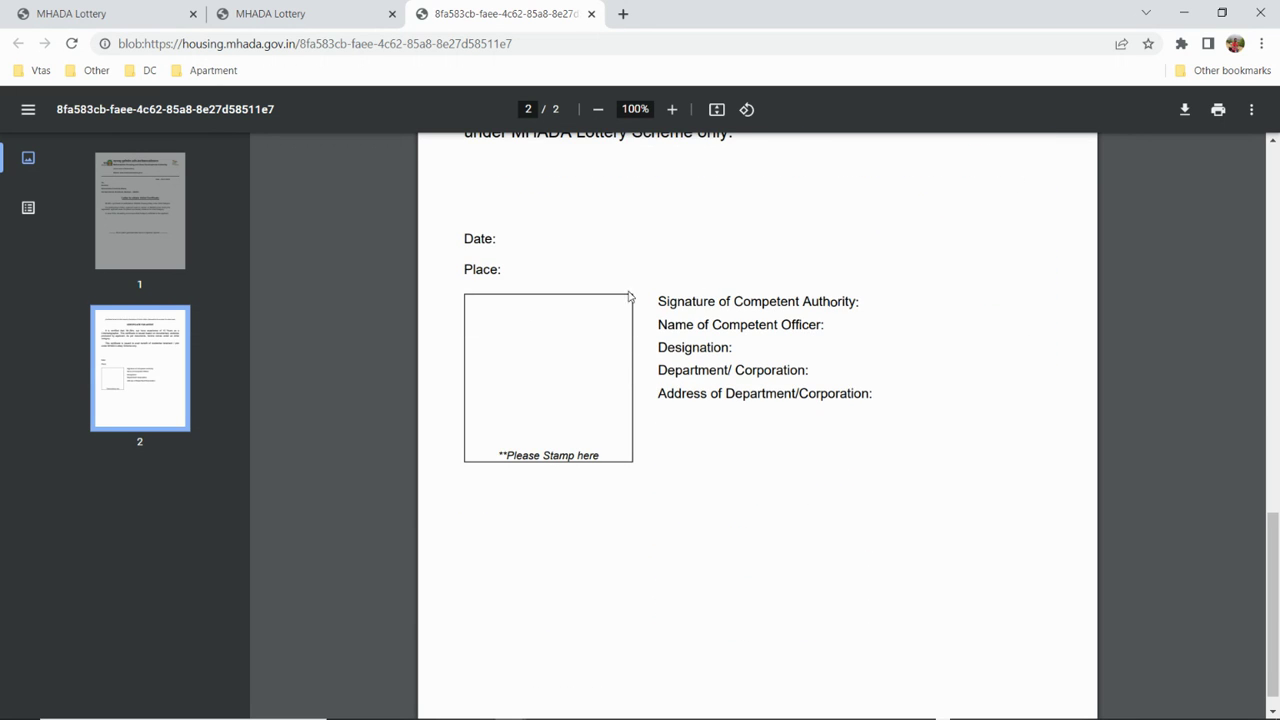
scroll(646, 313, up, 5)
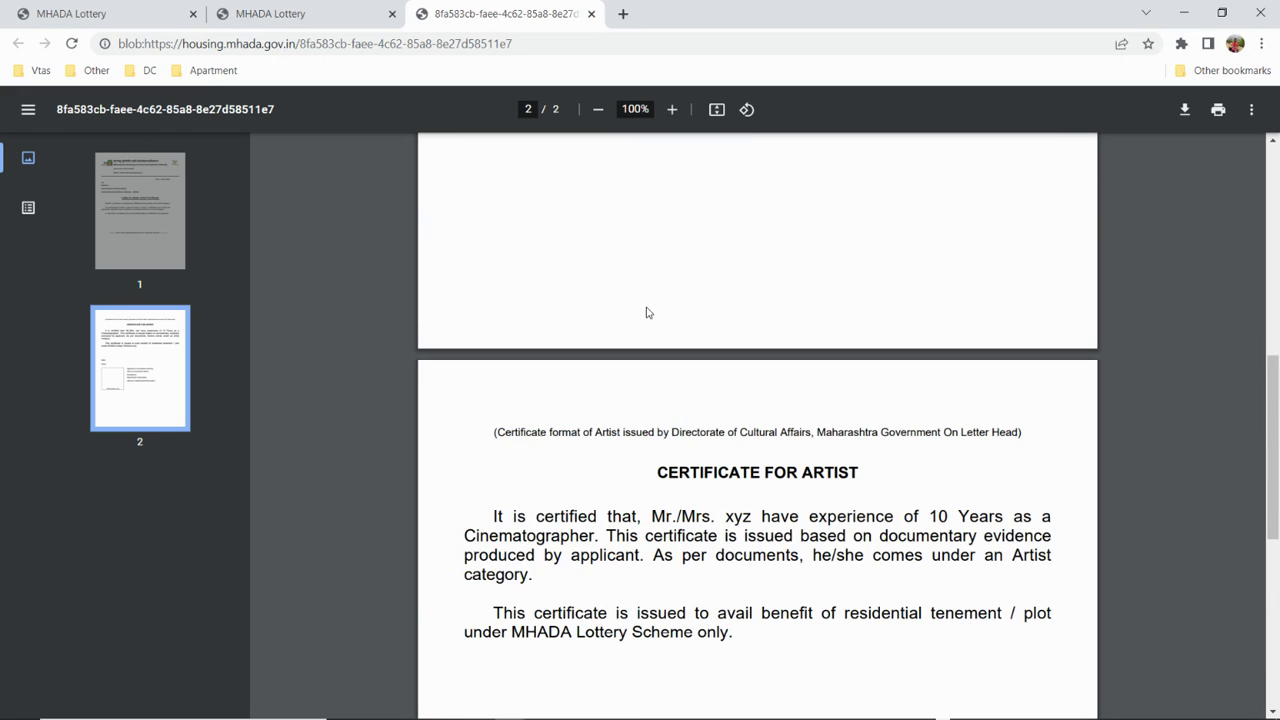
scroll(646, 313, up, 6)
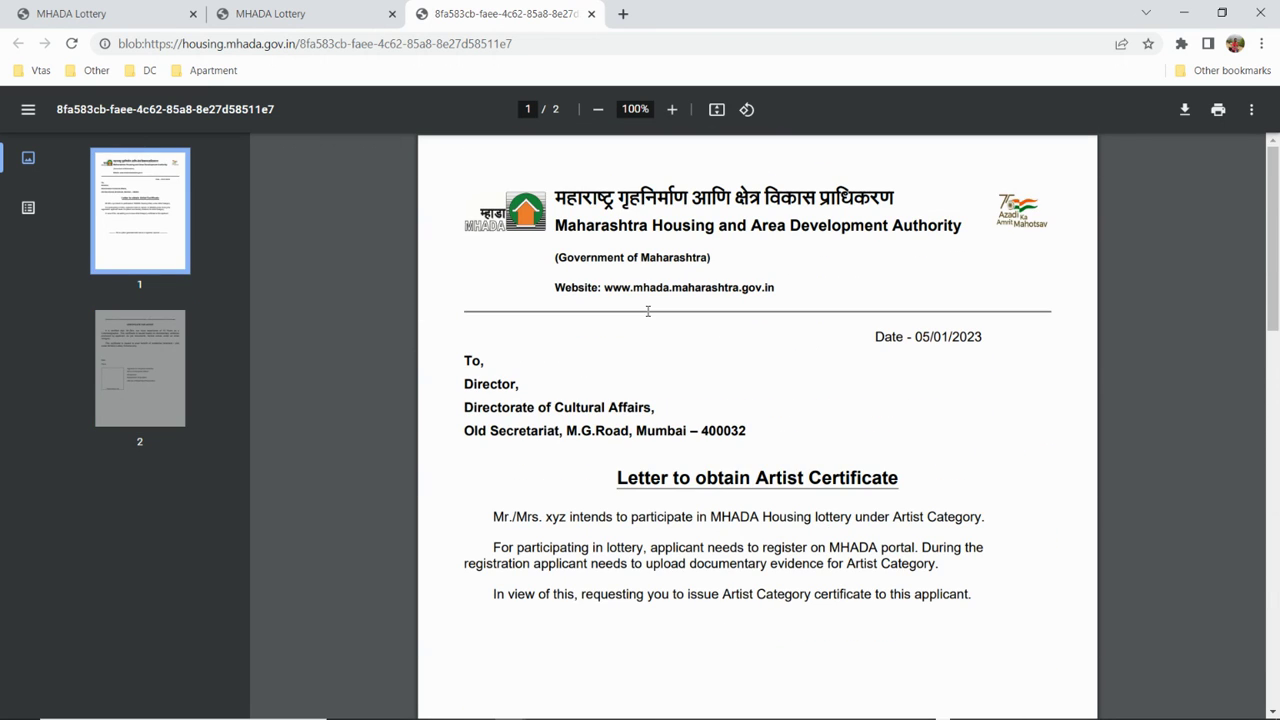
scroll(640, 244, down, 2)
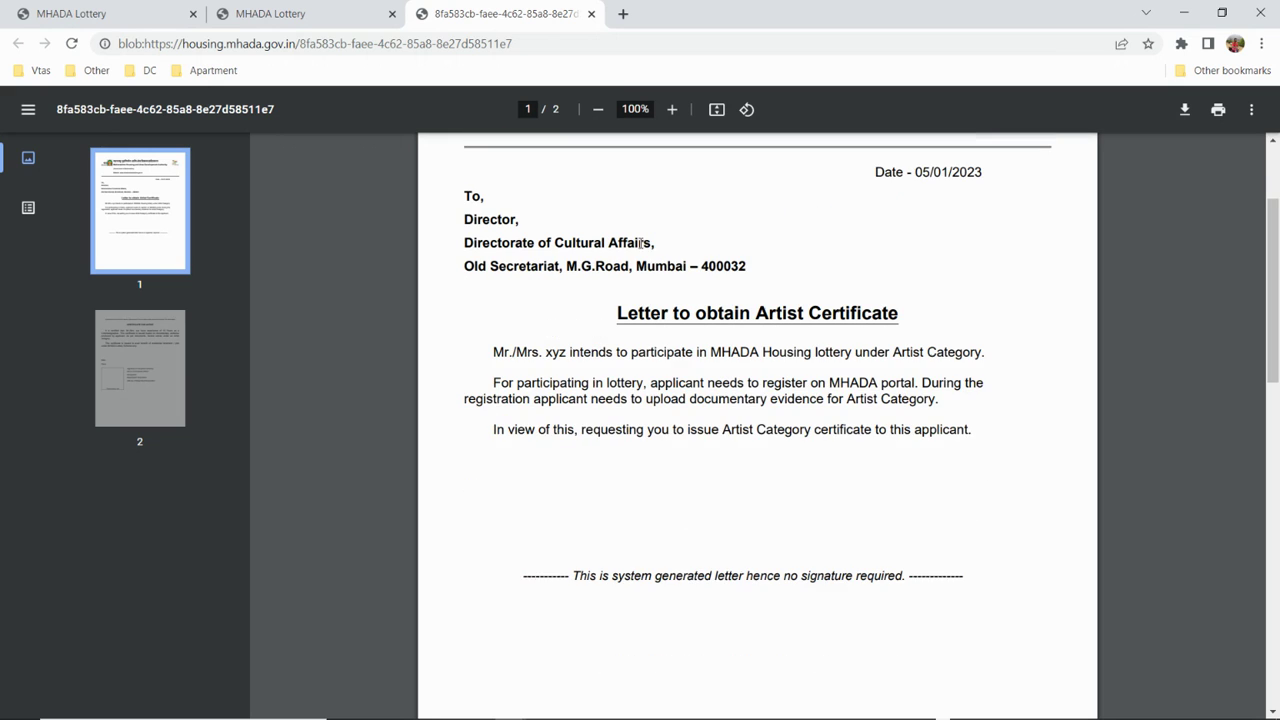
scroll(646, 242, down, 10)
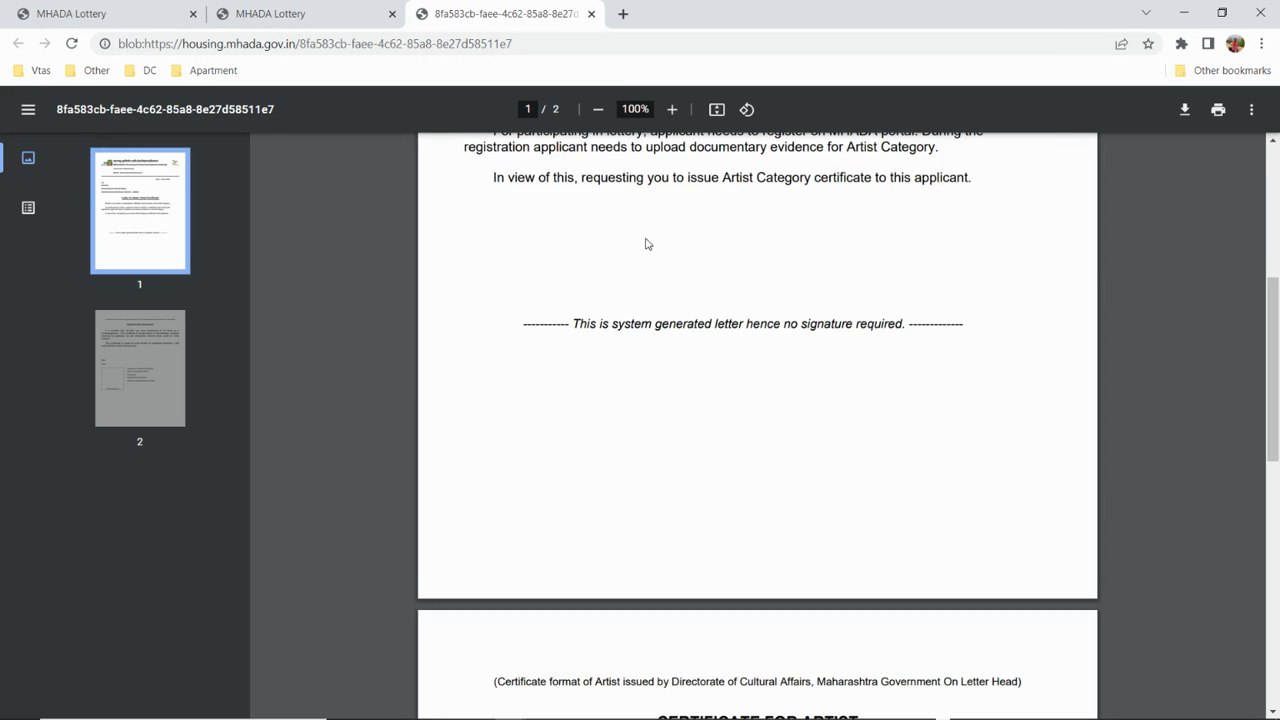
scroll(636, 246, down, 1)
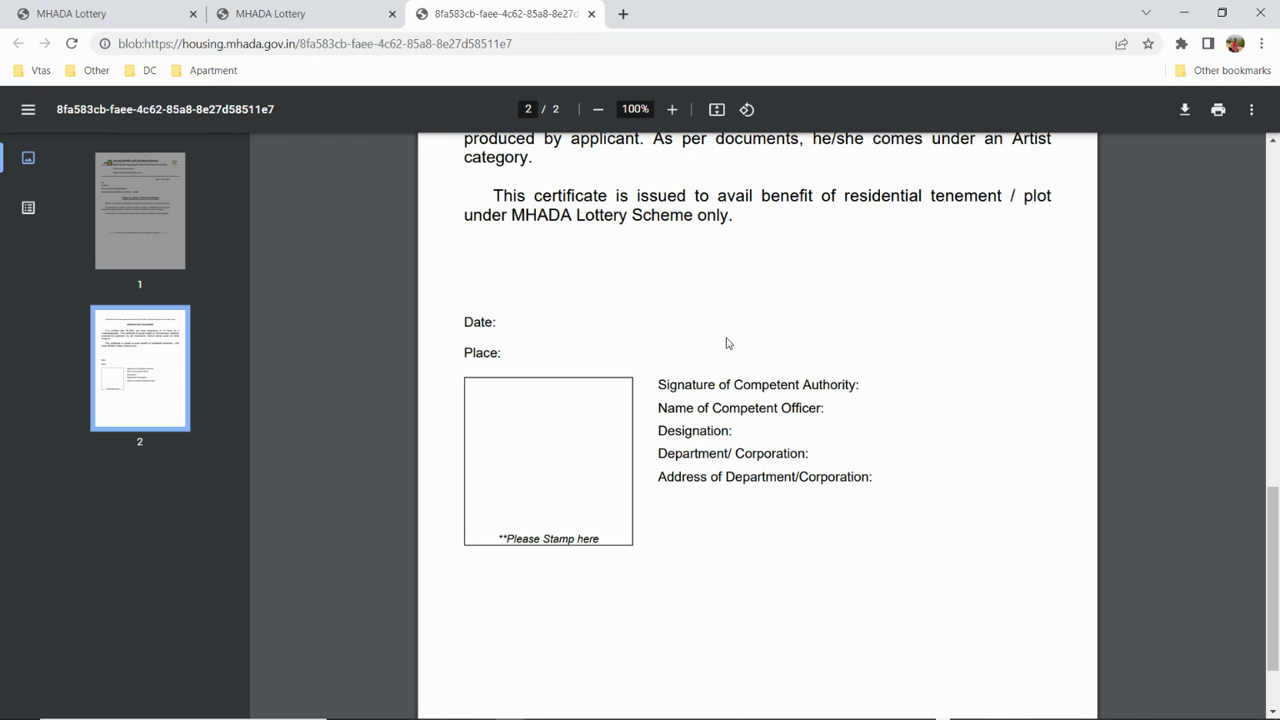
- Close the Artist (AR) certificate preview on the MHADA Lottery site and go back to the certificate category selection
key(ctrl+shift+Tab)
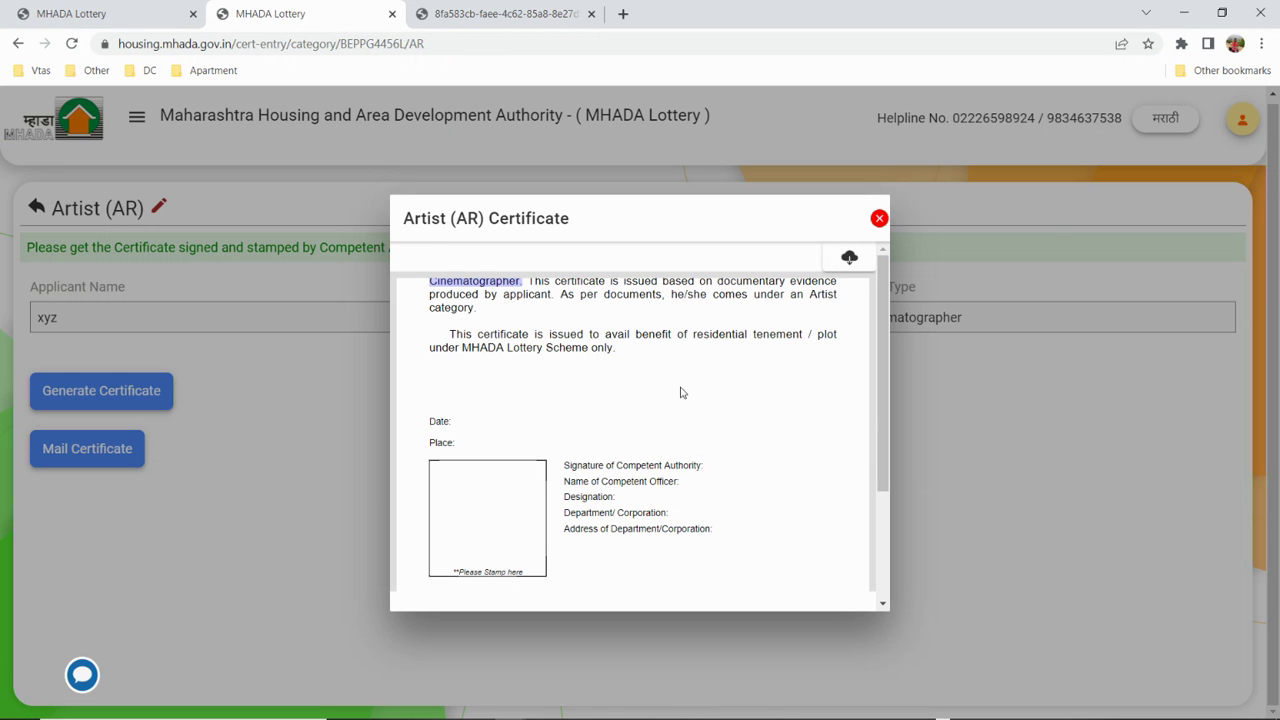
click(877, 219)
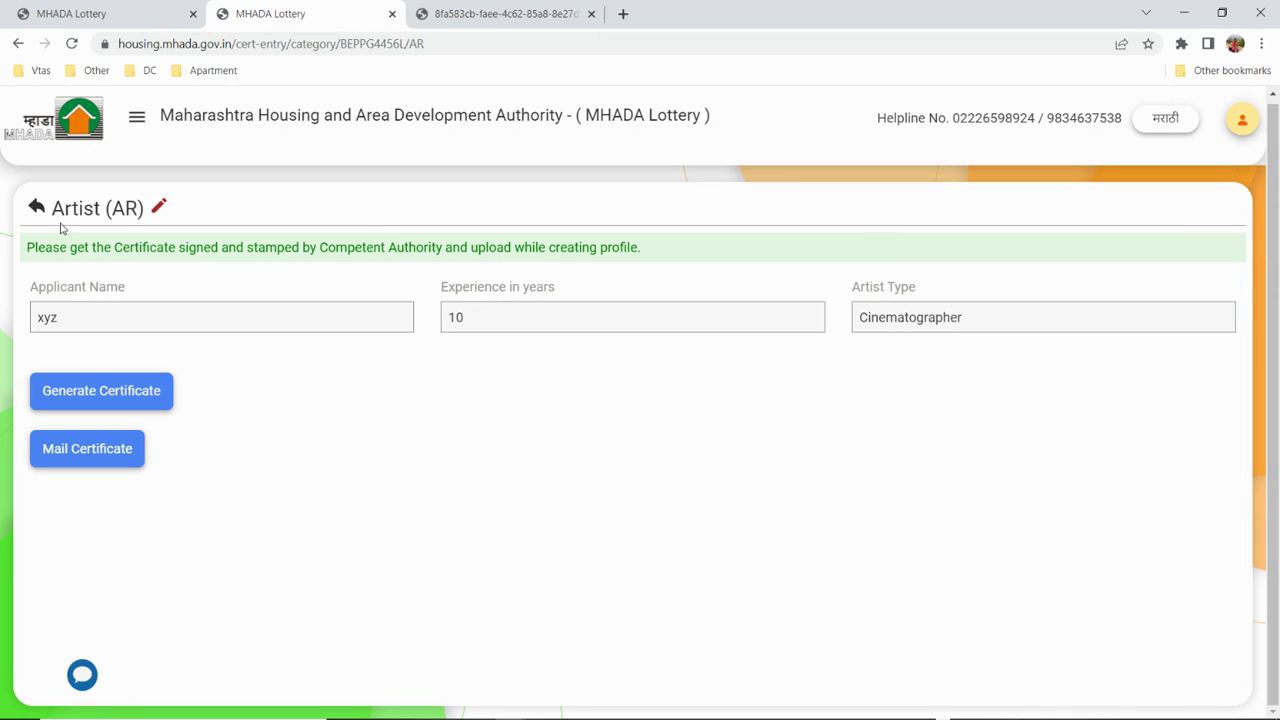
click(37, 207)
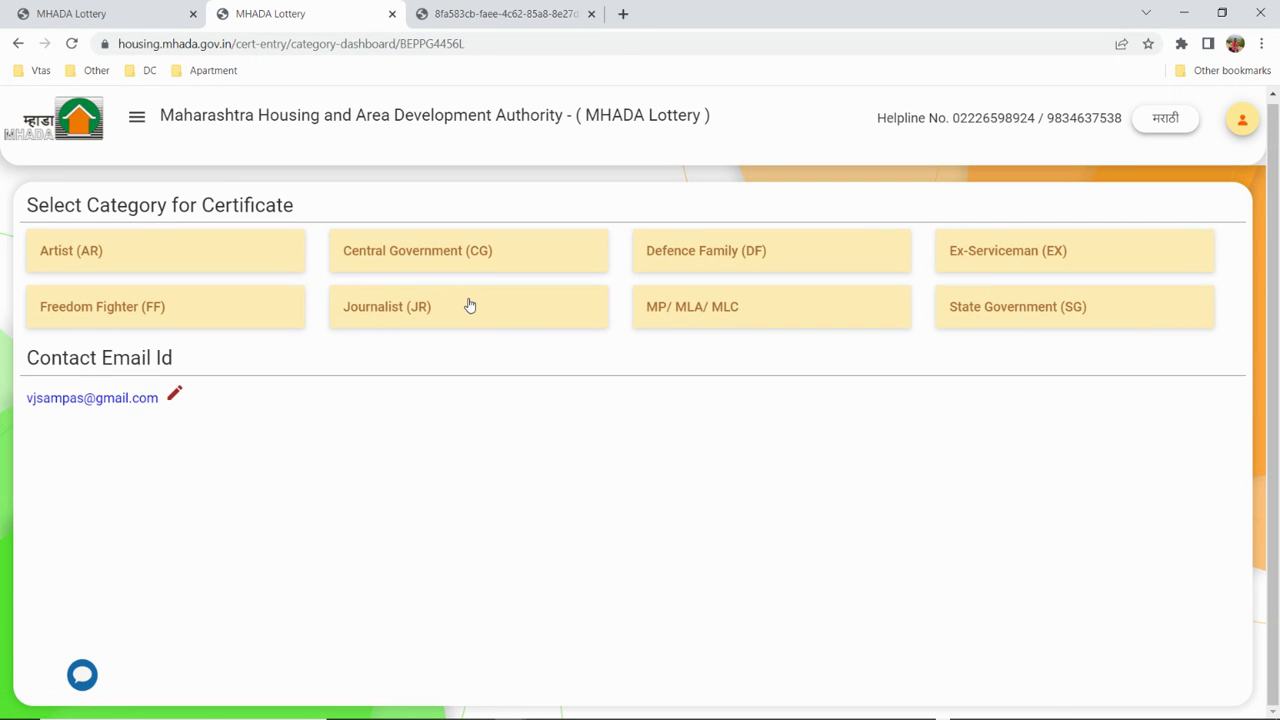
- View the fields of the Journalist (JR) certificate form and return to the category selection without filling it in
click(470, 305)
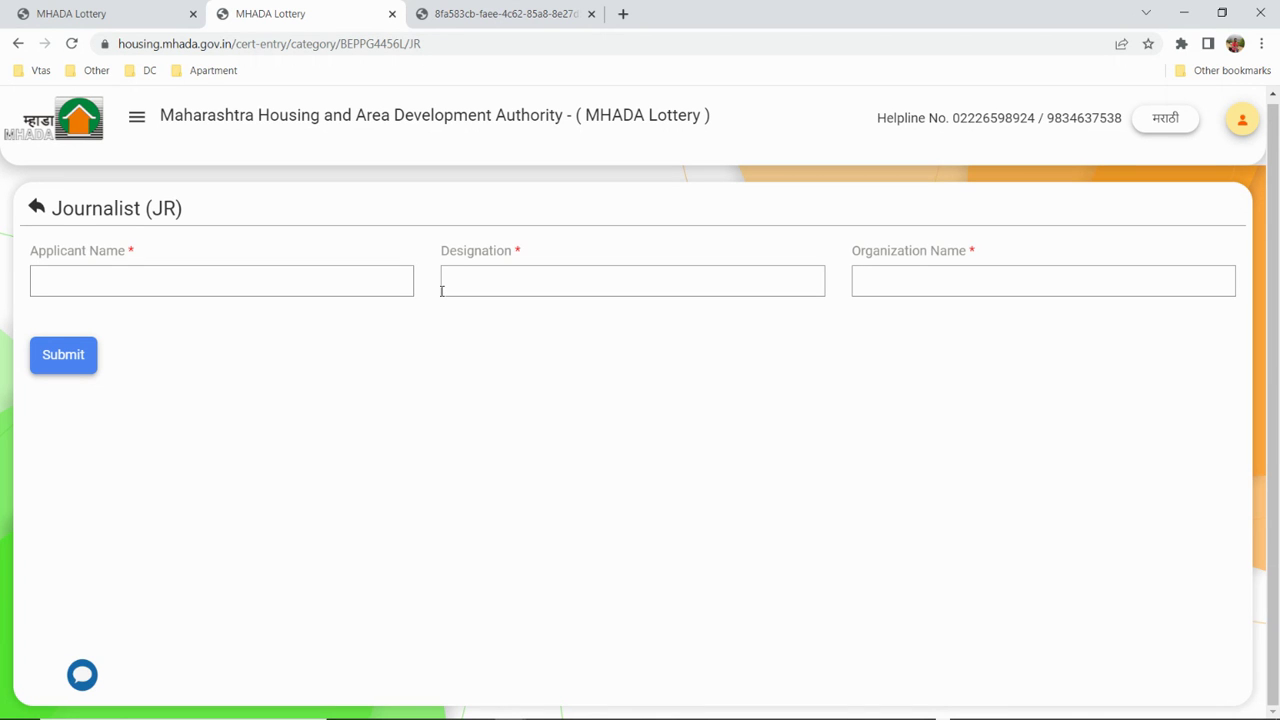
click(36, 209)
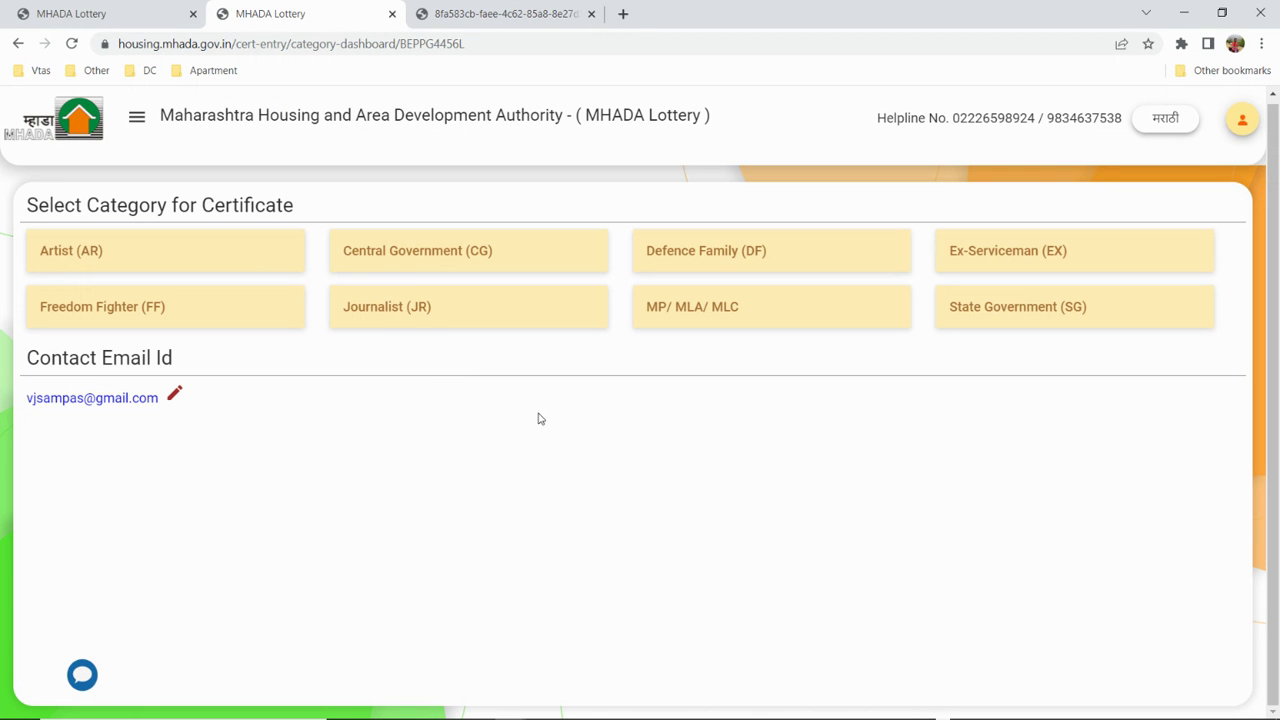